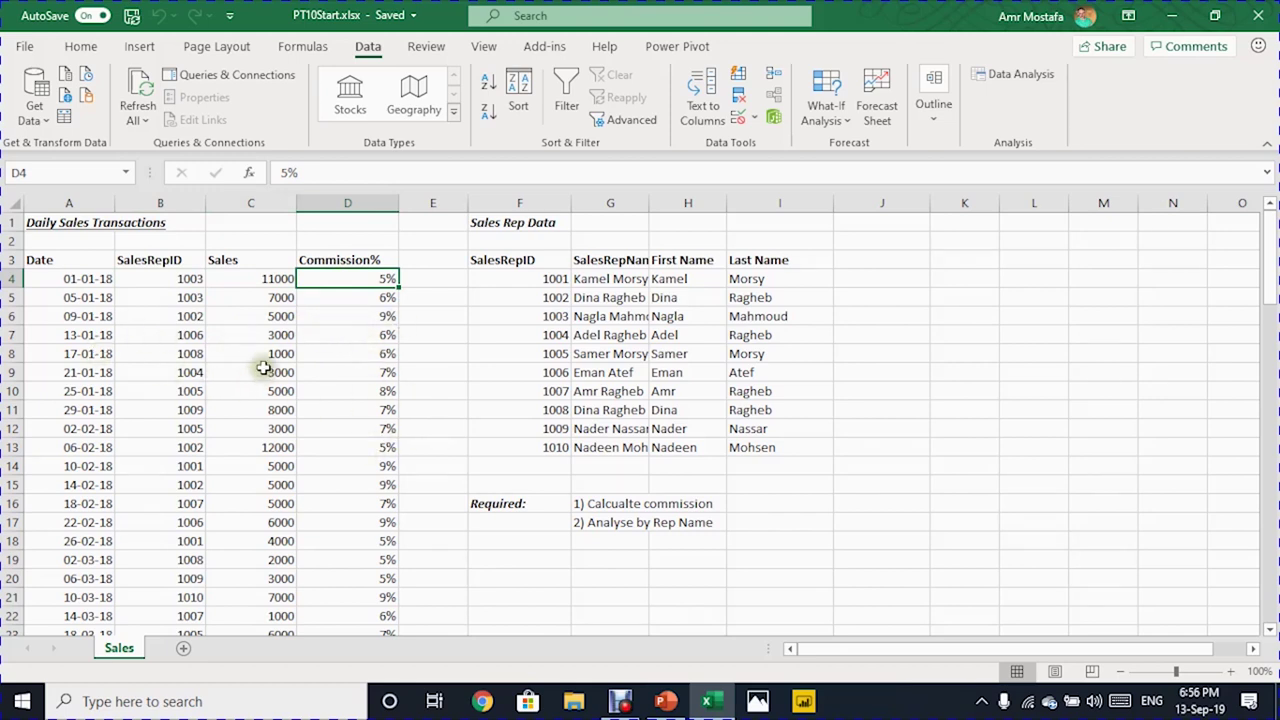
Autofit the SalesRepName column of the Sales Rep Data list to its contents
{"action": "left_click", "coordinate": [537, 278]}
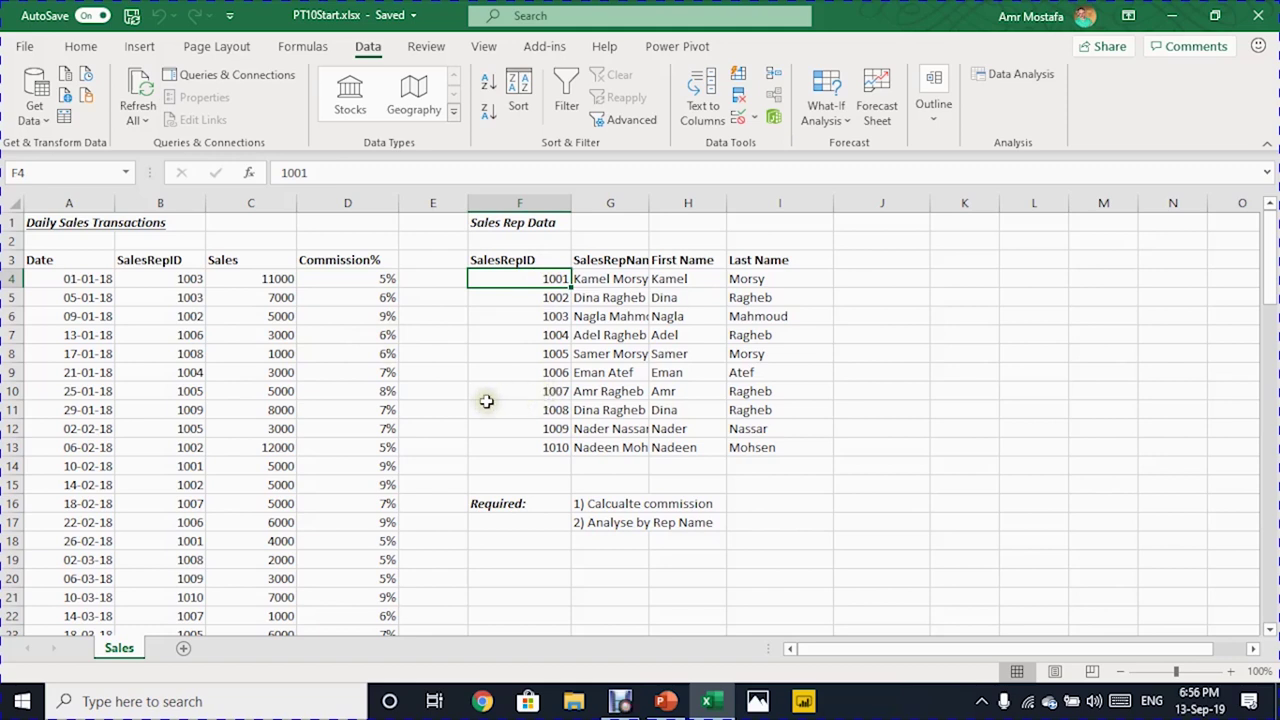
{"action": "left_click_drag", "start_coordinate": [649, 202], "coordinate": [649, 202]}
{"action": "double_click", "coordinate": [649, 202]}
{"action": "left_click", "coordinate": [662, 278]}
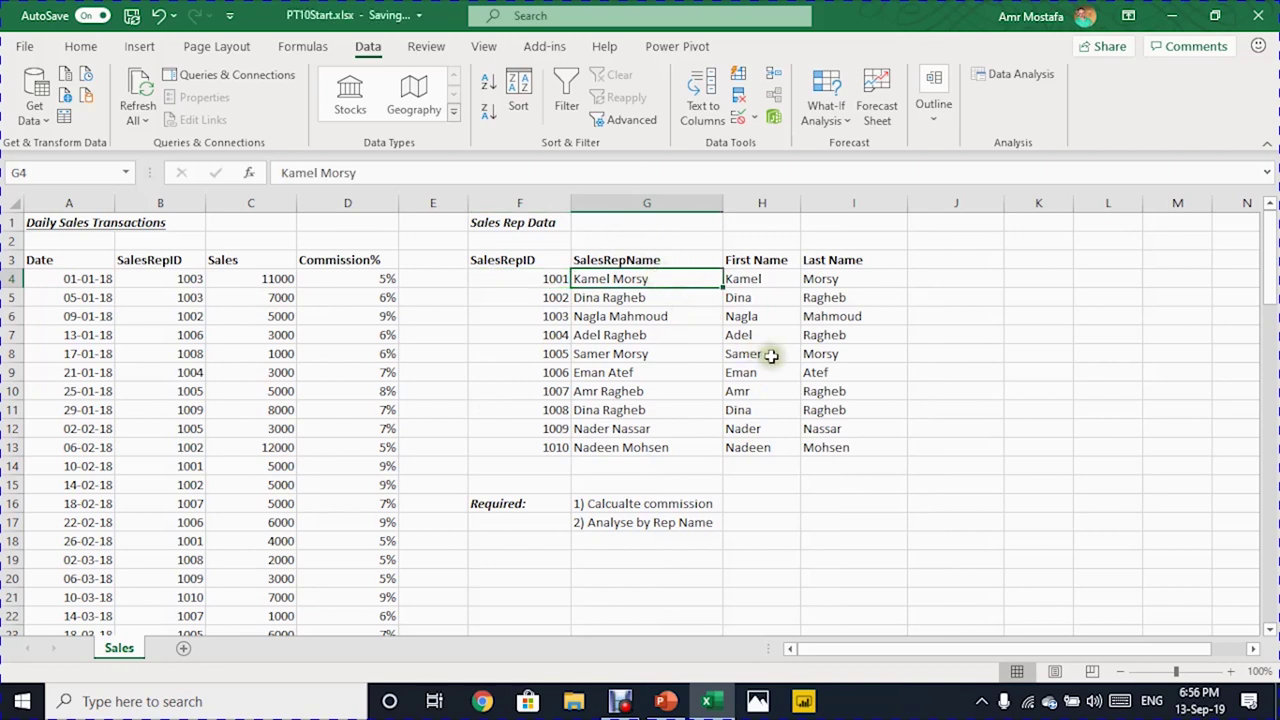
{"action": "left_click", "coordinate": [758, 279]}
{"action": "left_click", "coordinate": [812, 281]}
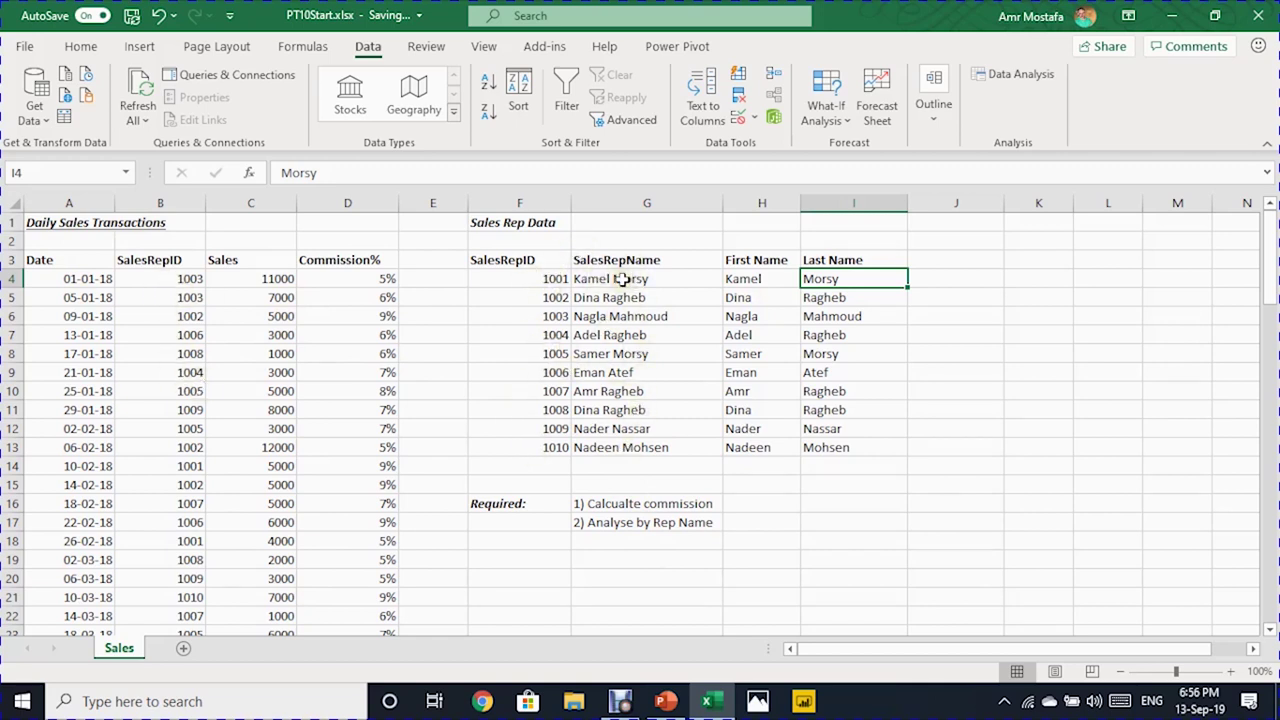
{"action": "left_click", "coordinate": [531, 560]}
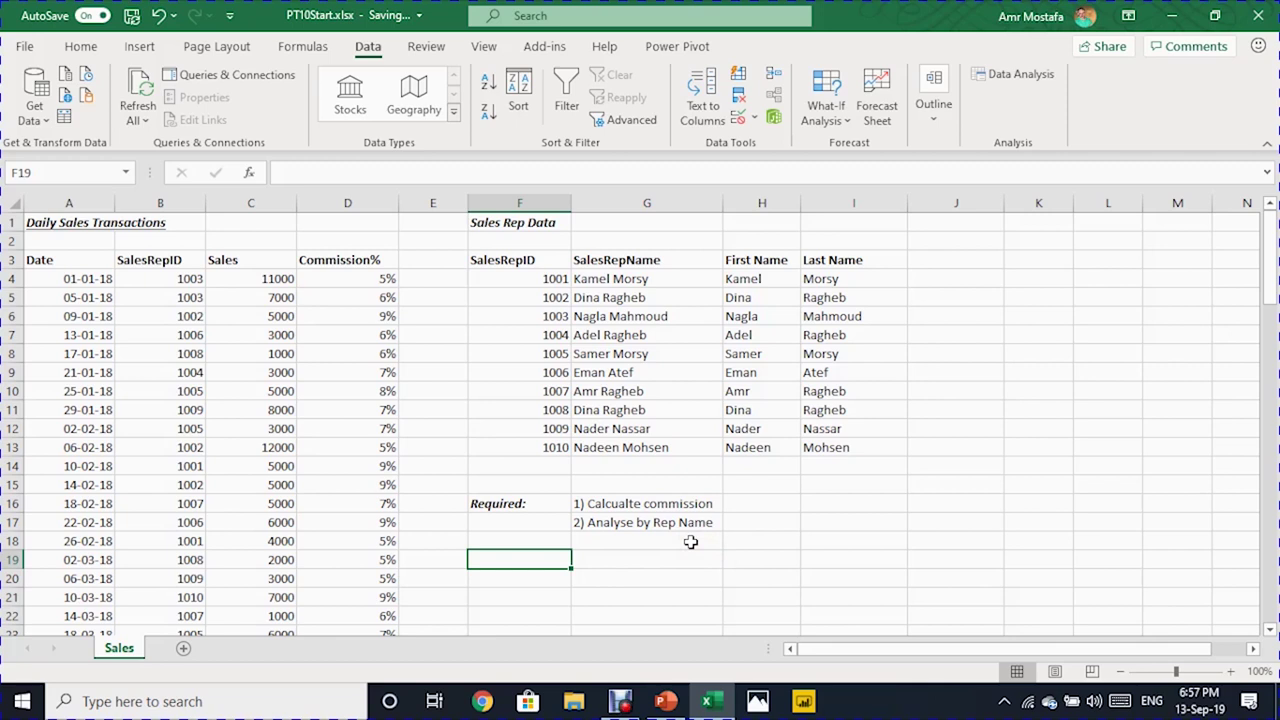
Convert the Daily Sales Transactions range A3:D95 into a table with headers and name it SalesT
{"action": "left_click", "coordinate": [172, 392]}
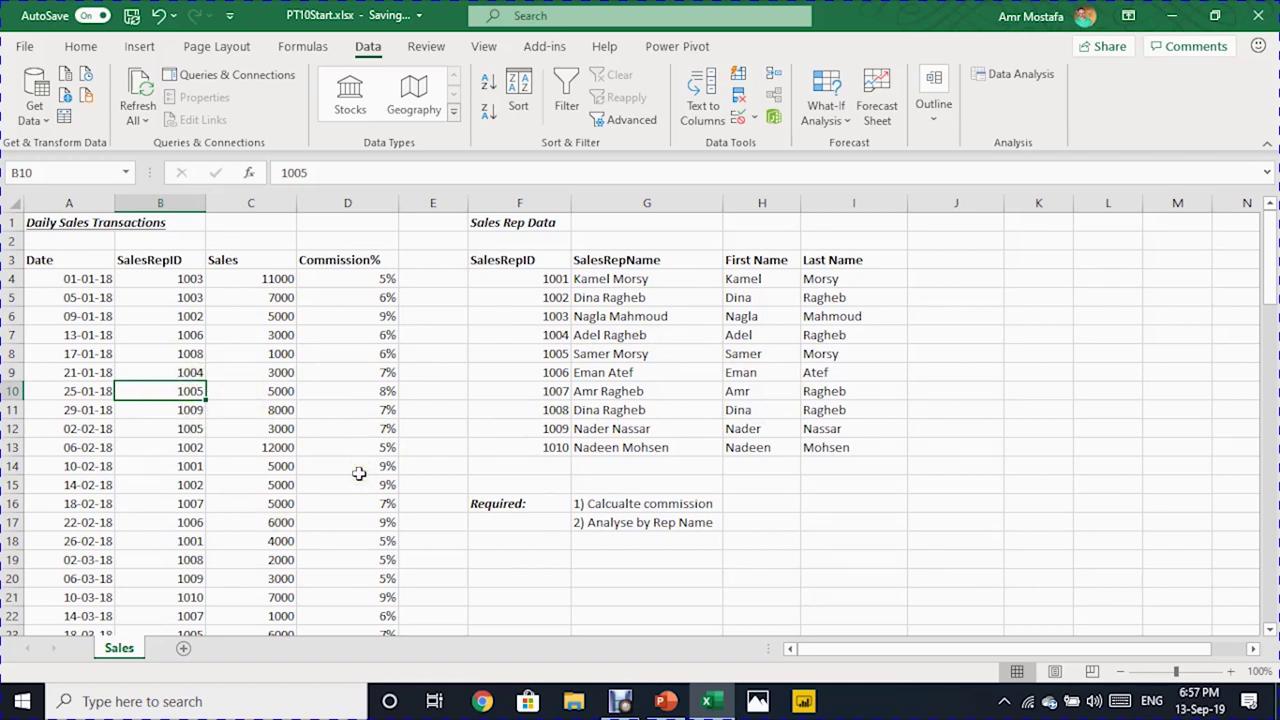
{"action": "key", "text": "ctrl+t"}
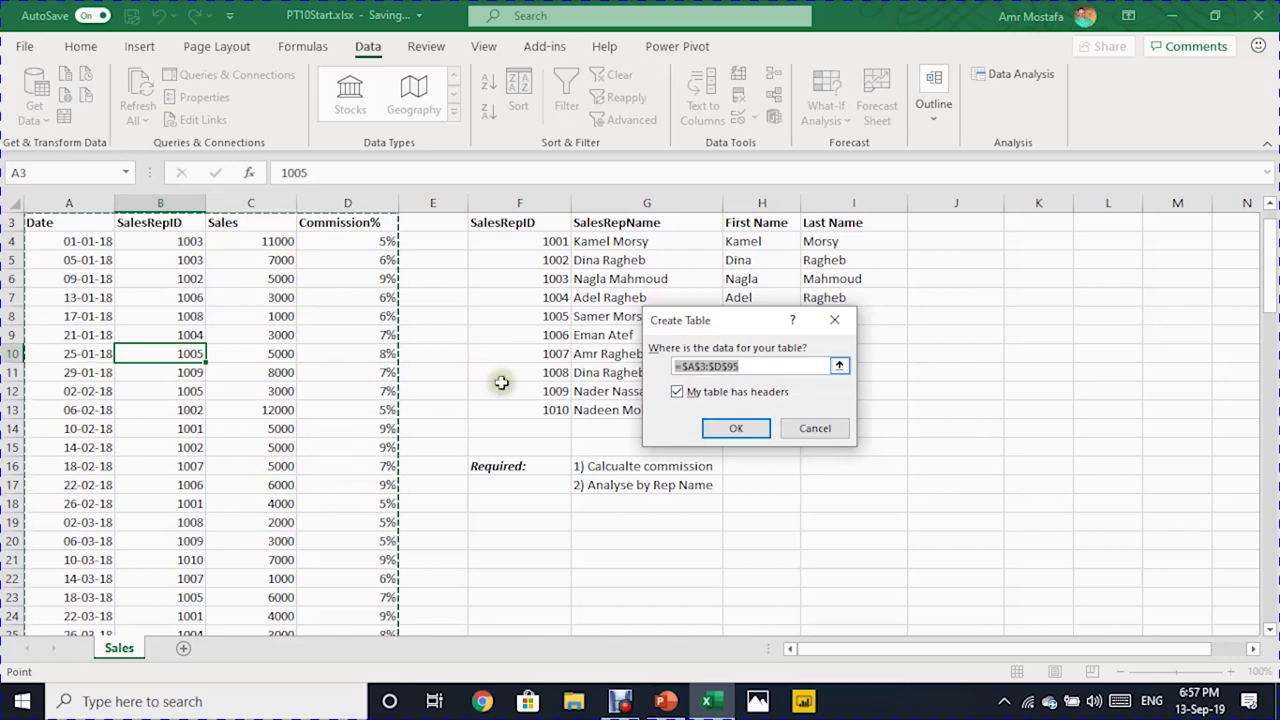
{"action": "left_click", "coordinate": [736, 429]}
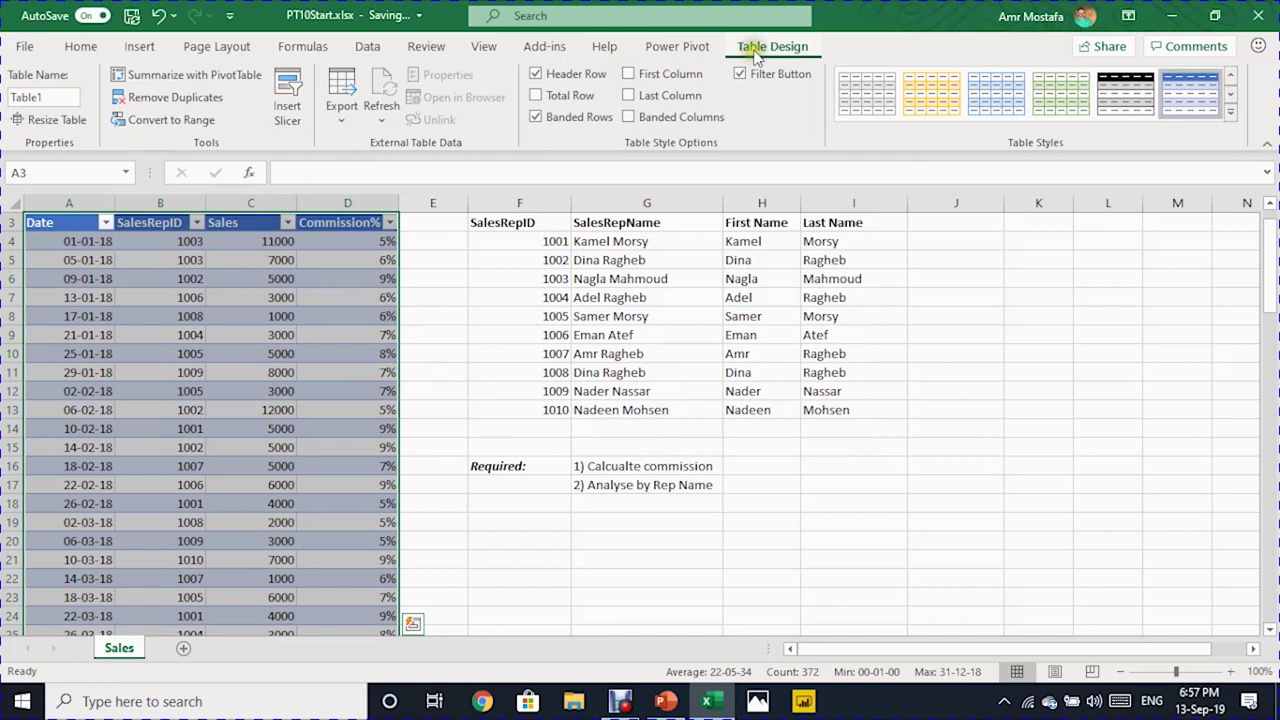
{"action": "left_click", "coordinate": [40, 97]}
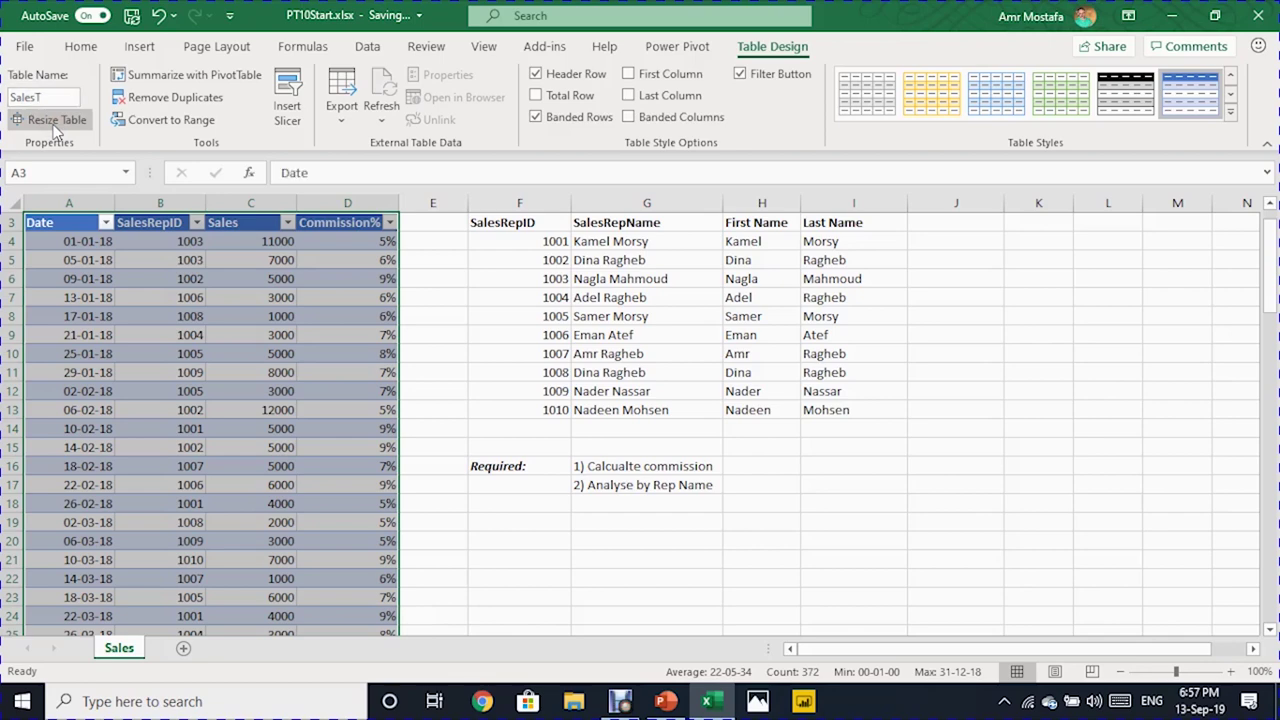
Convert the Sales Rep Data range F3:I13 into a table with headers and name it SalesRep
{"action": "left_click", "coordinate": [605, 297]}
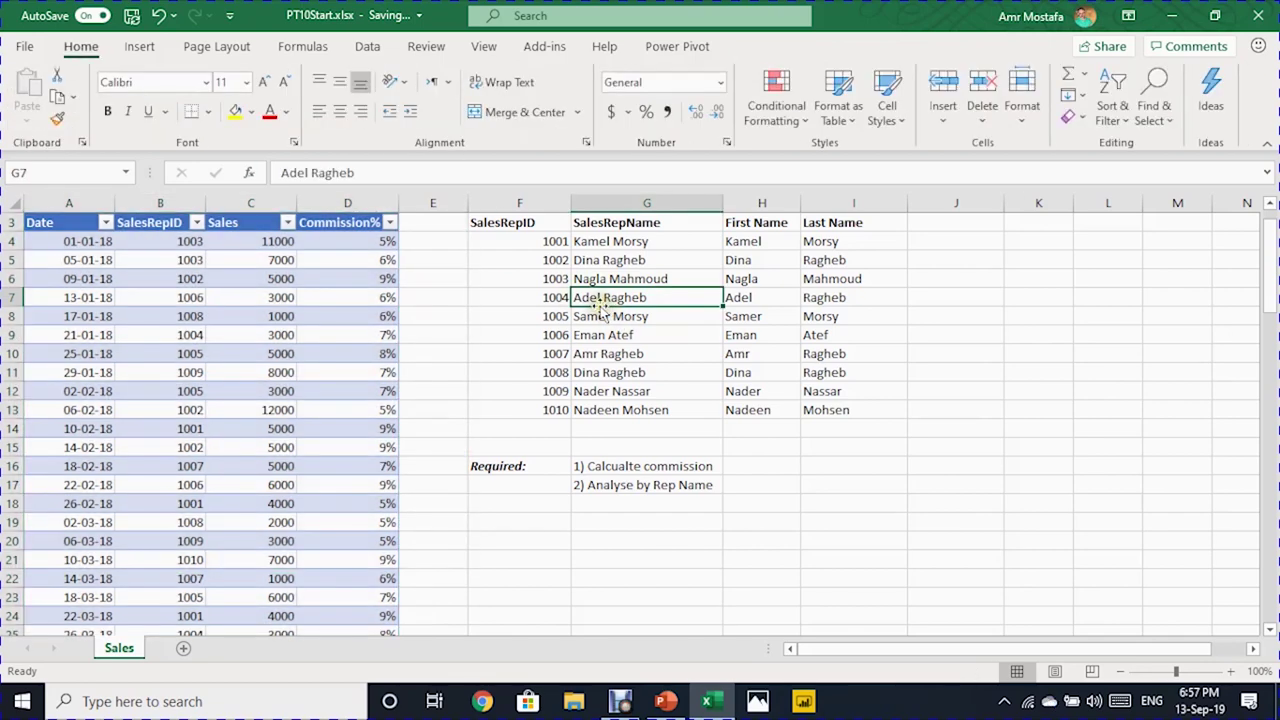
{"action": "key", "text": "ctrl+t"}
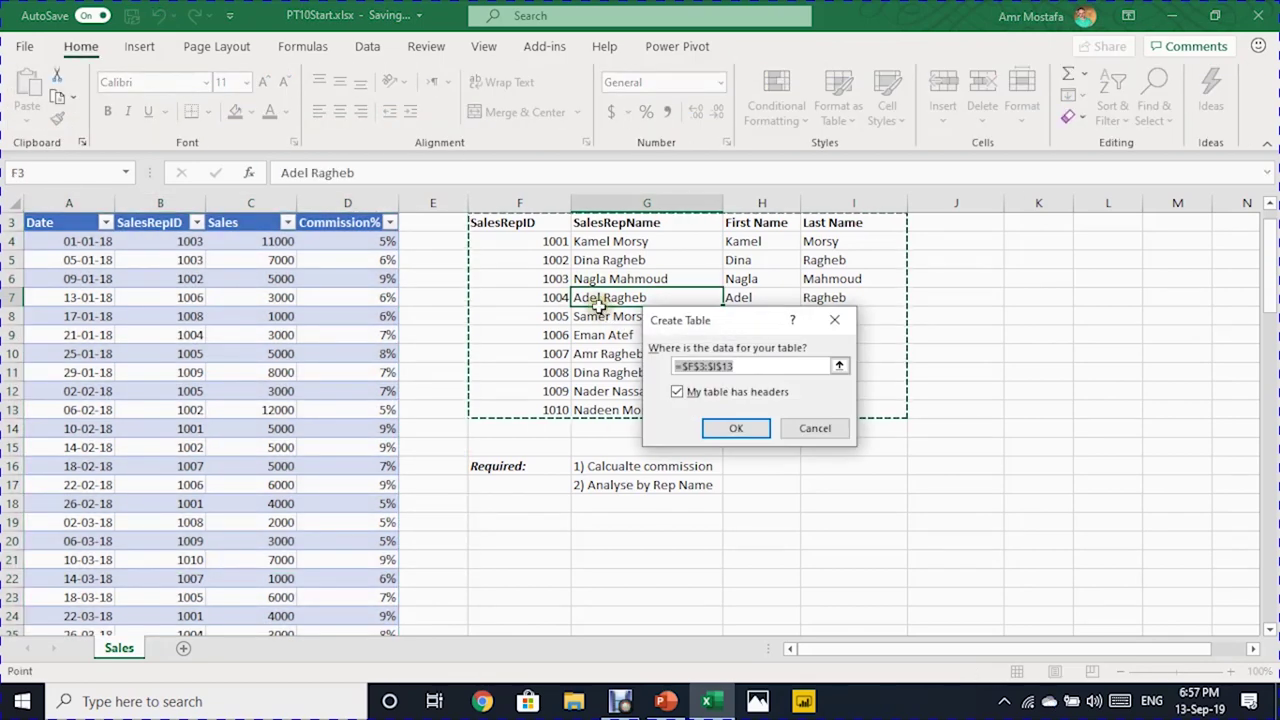
{"action": "left_click", "coordinate": [727, 428]}
{"action": "left_click", "coordinate": [56, 100]}
{"action": "type", "text": "Sales Rep Data"}
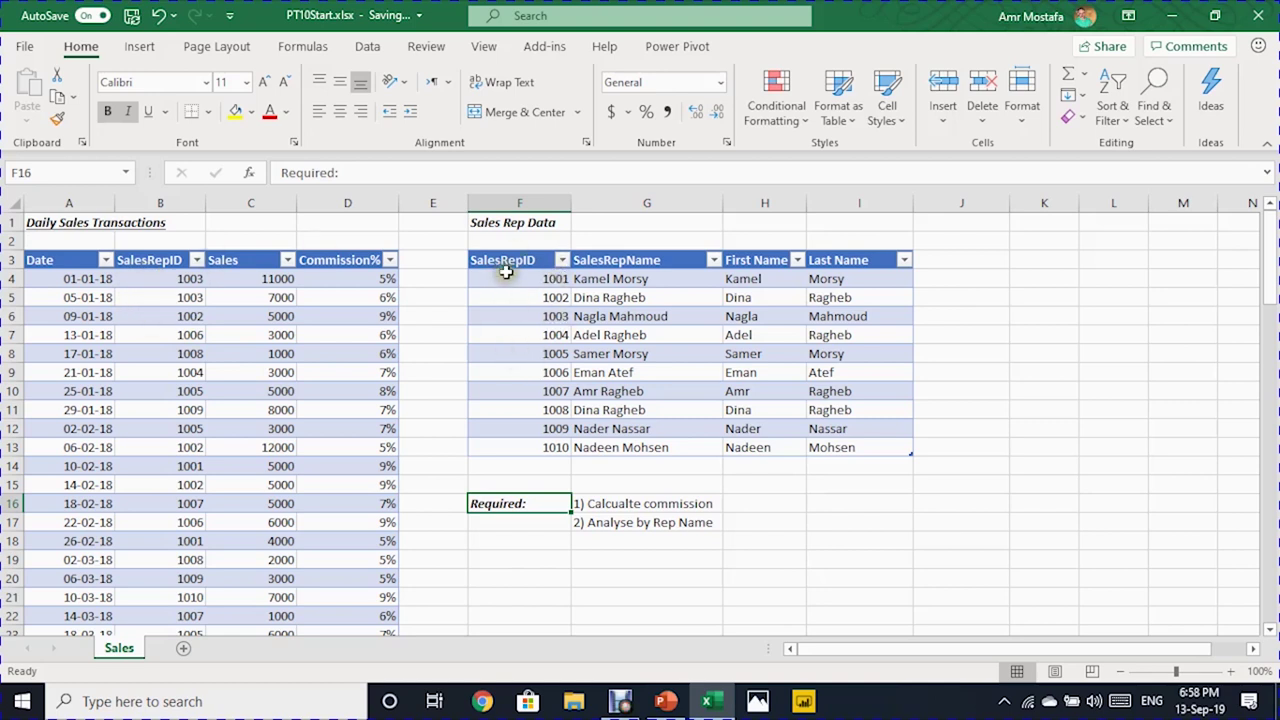
Start a new table relationship with SalesT as the table and SalesRepID as its foreign column
{"action": "left_click", "coordinate": [160, 278]}
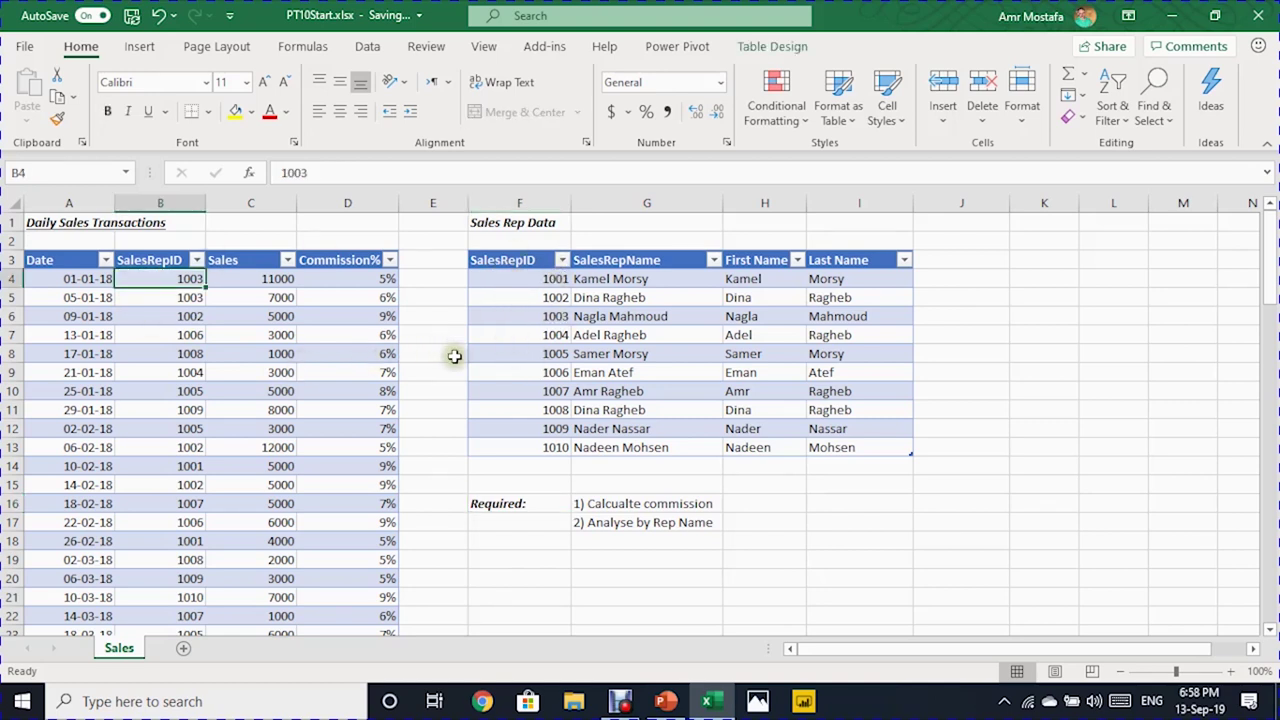
{"action": "left_click", "coordinate": [370, 47]}
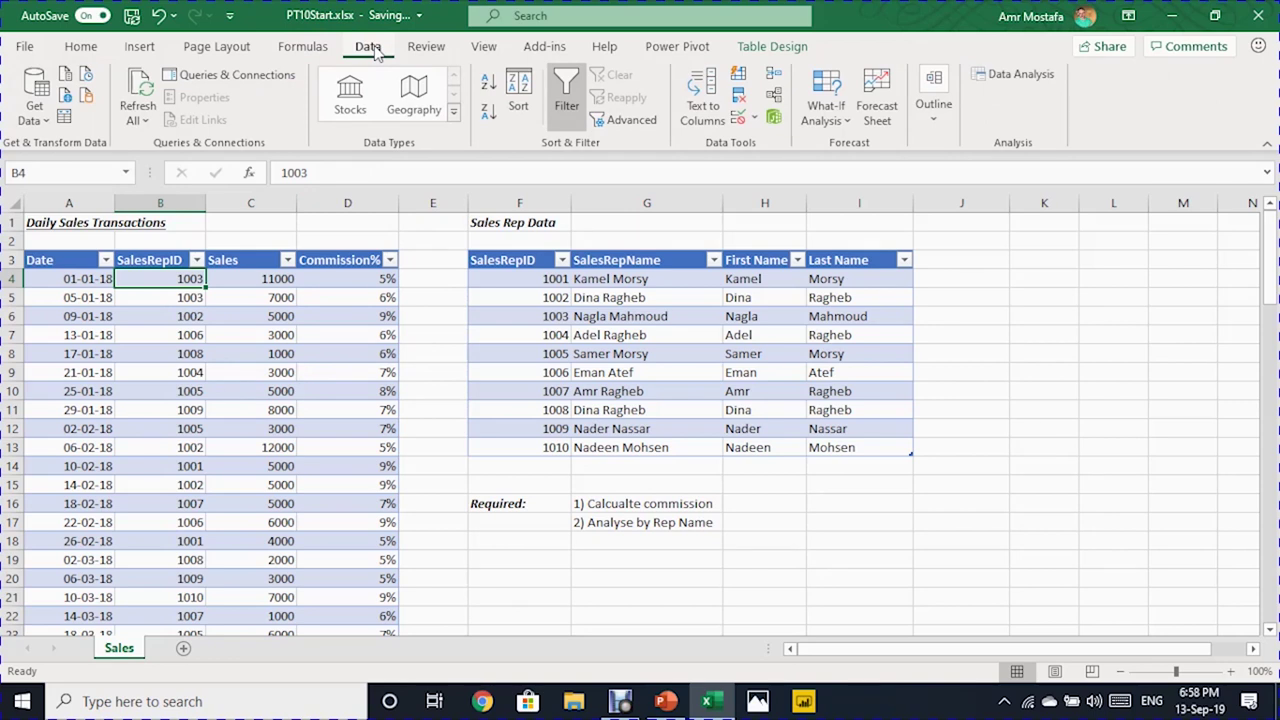
{"action": "left_click", "coordinate": [775, 95]}
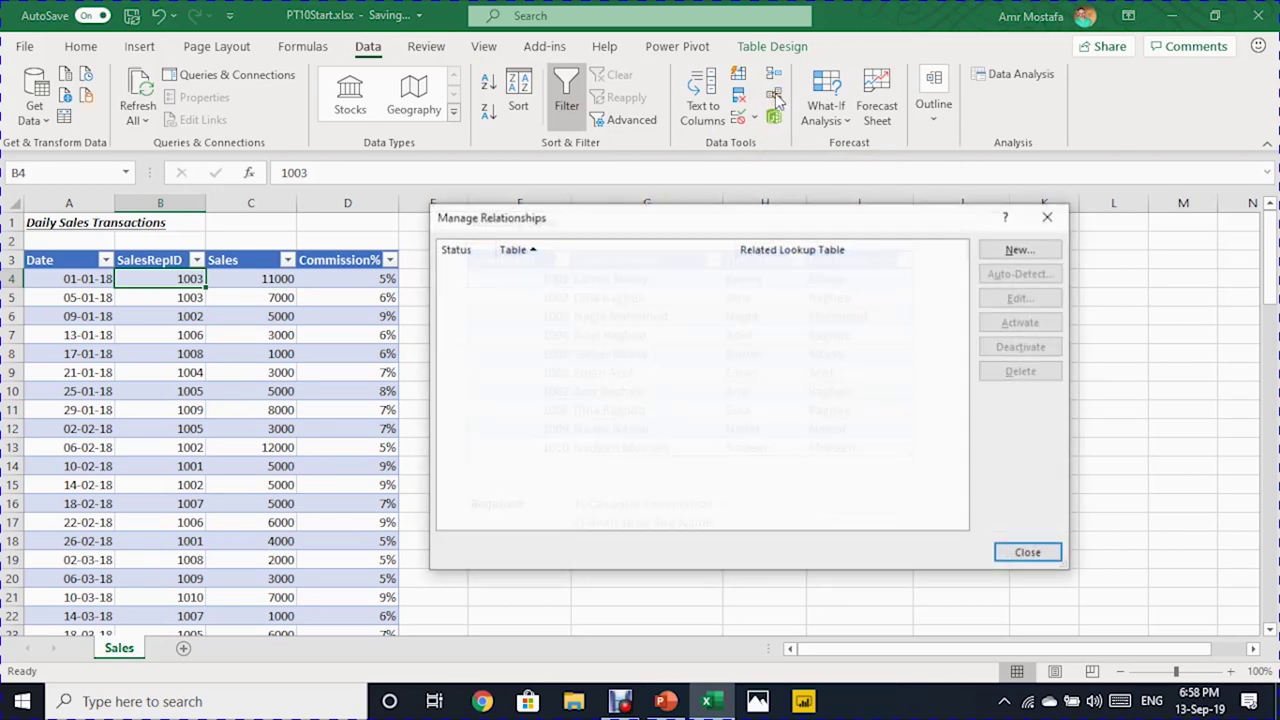
{"action": "left_click_drag", "start_coordinate": [806, 222], "coordinate": [659, 223]}
{"action": "left_click", "coordinate": [764, 318]}
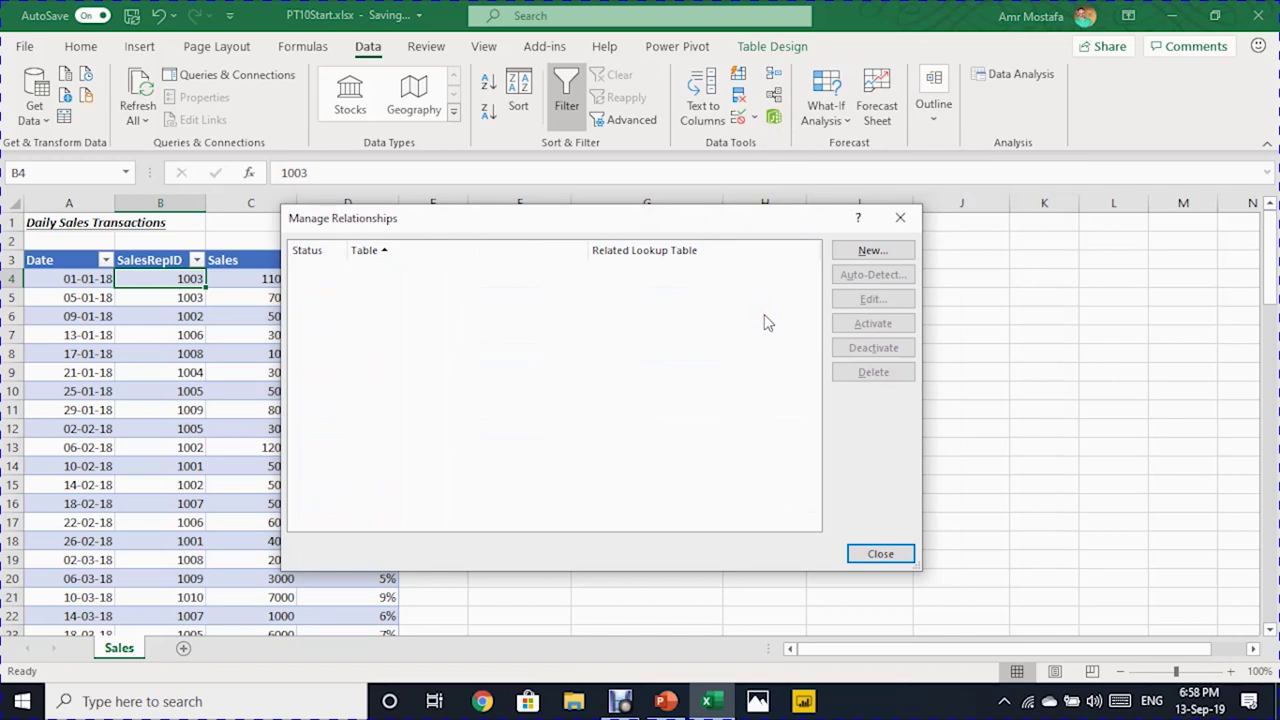
{"action": "left_click", "coordinate": [889, 258]}
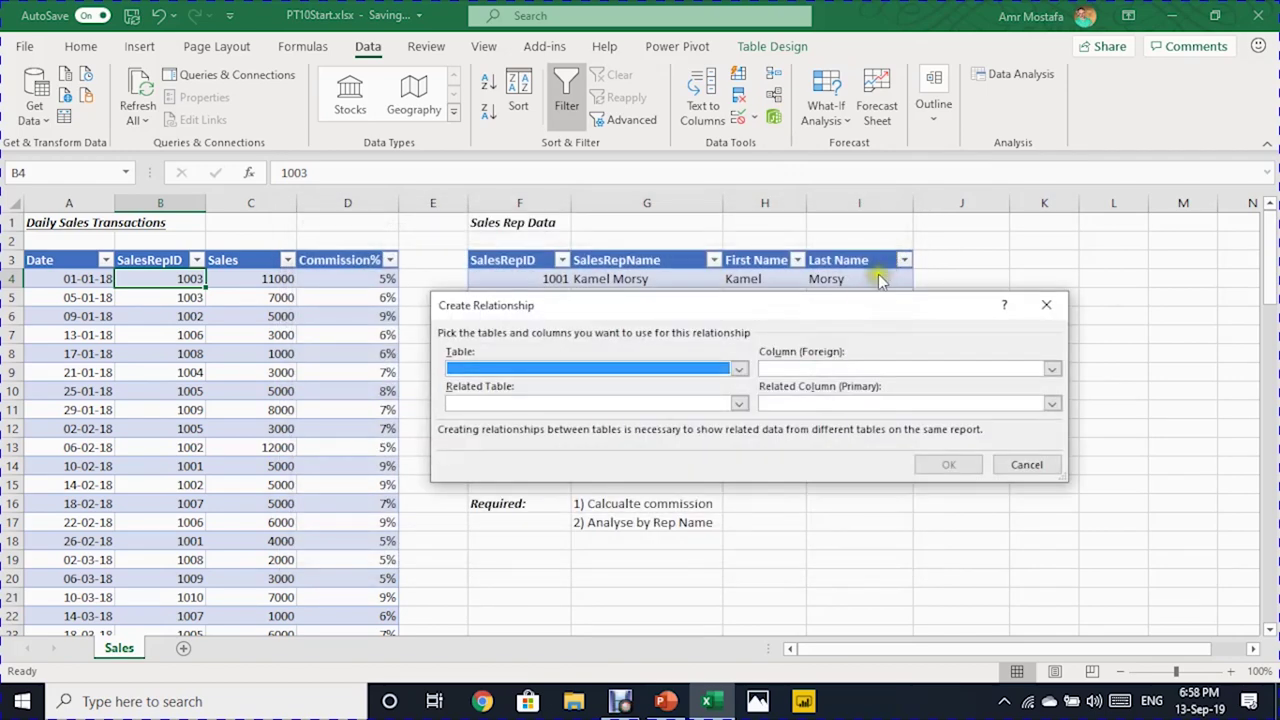
{"action": "left_click_drag", "start_coordinate": [868, 304], "coordinate": [871, 332]}
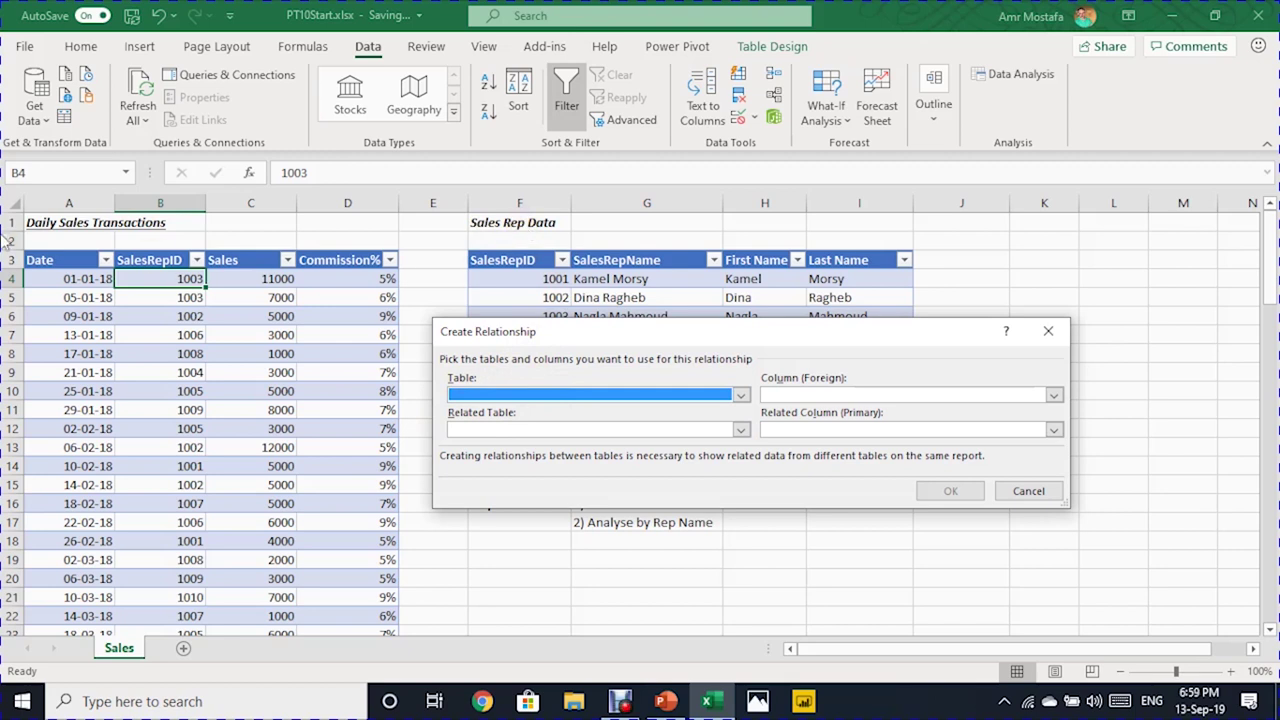
{"action": "left_click", "coordinate": [549, 393]}
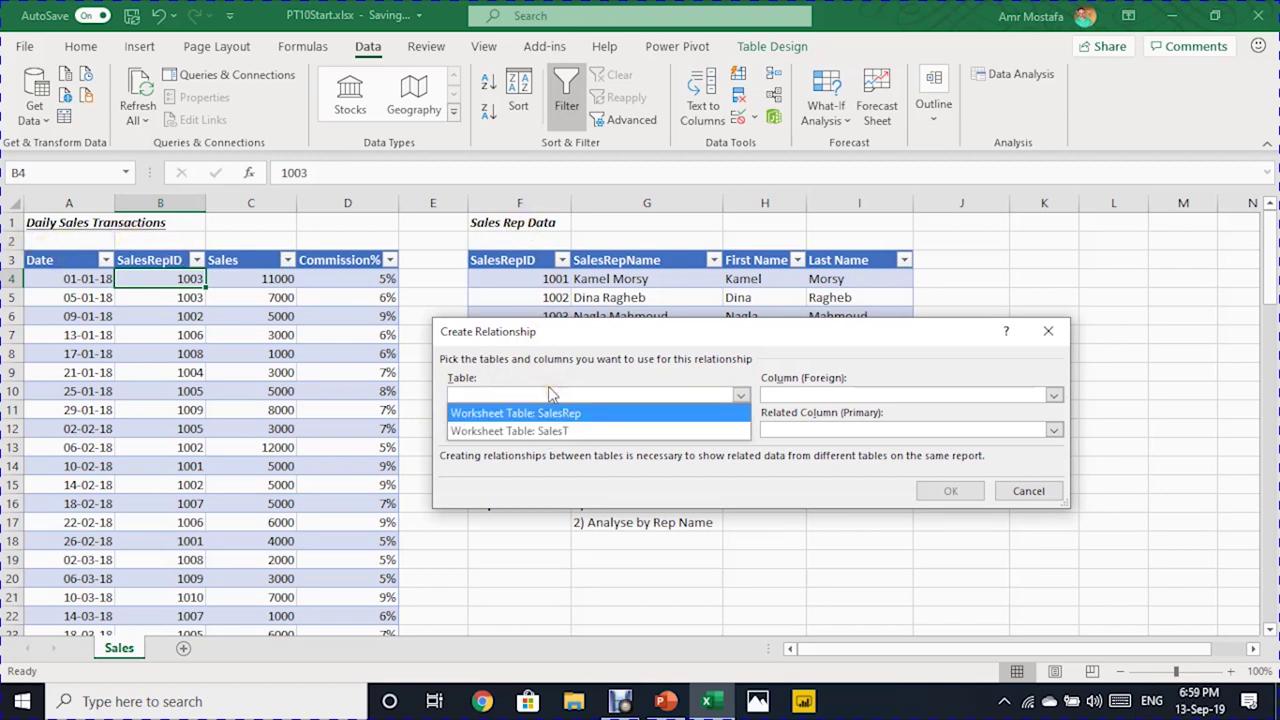
{"action": "left_click", "coordinate": [570, 432]}
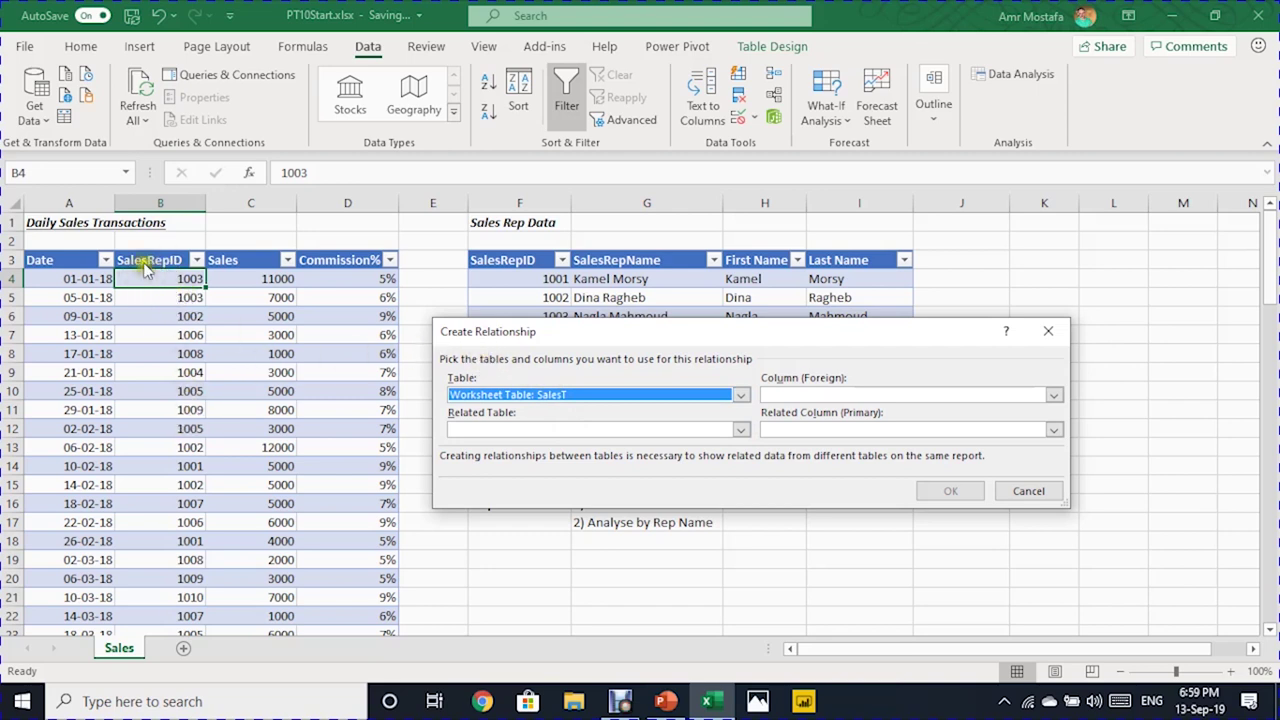
{"action": "left_click", "coordinate": [883, 396]}
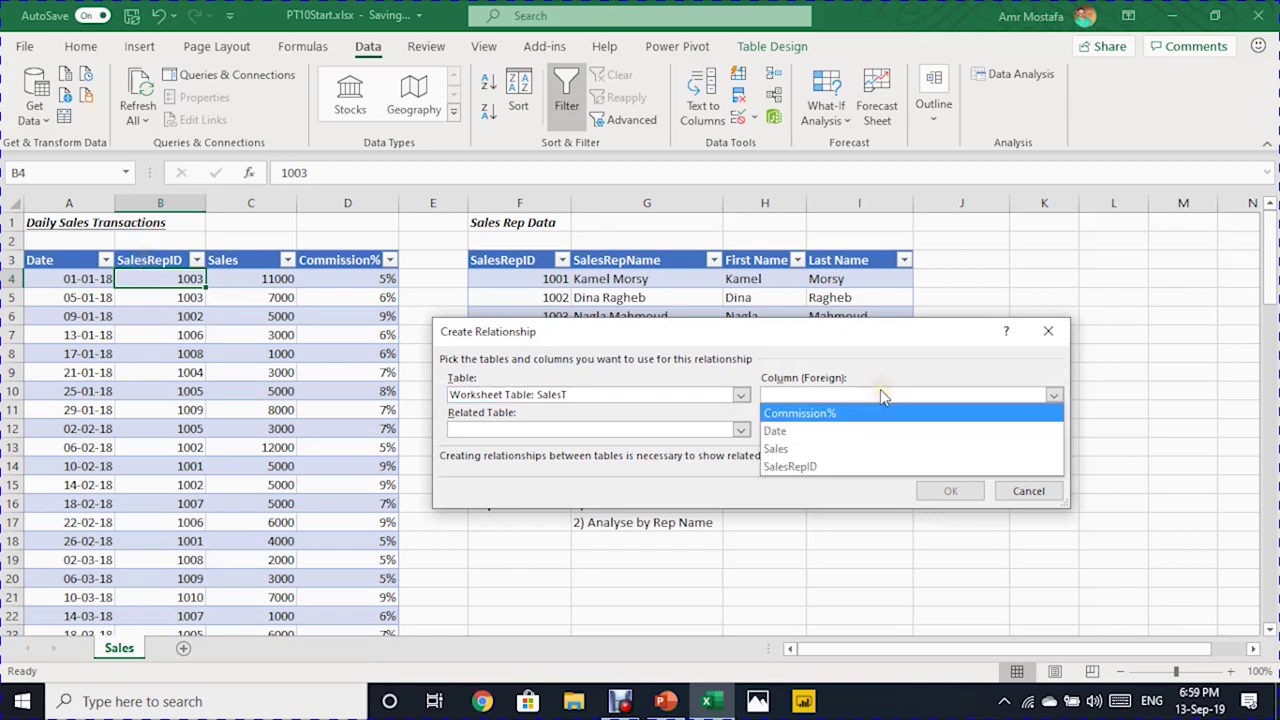
{"action": "left_click", "coordinate": [885, 466]}
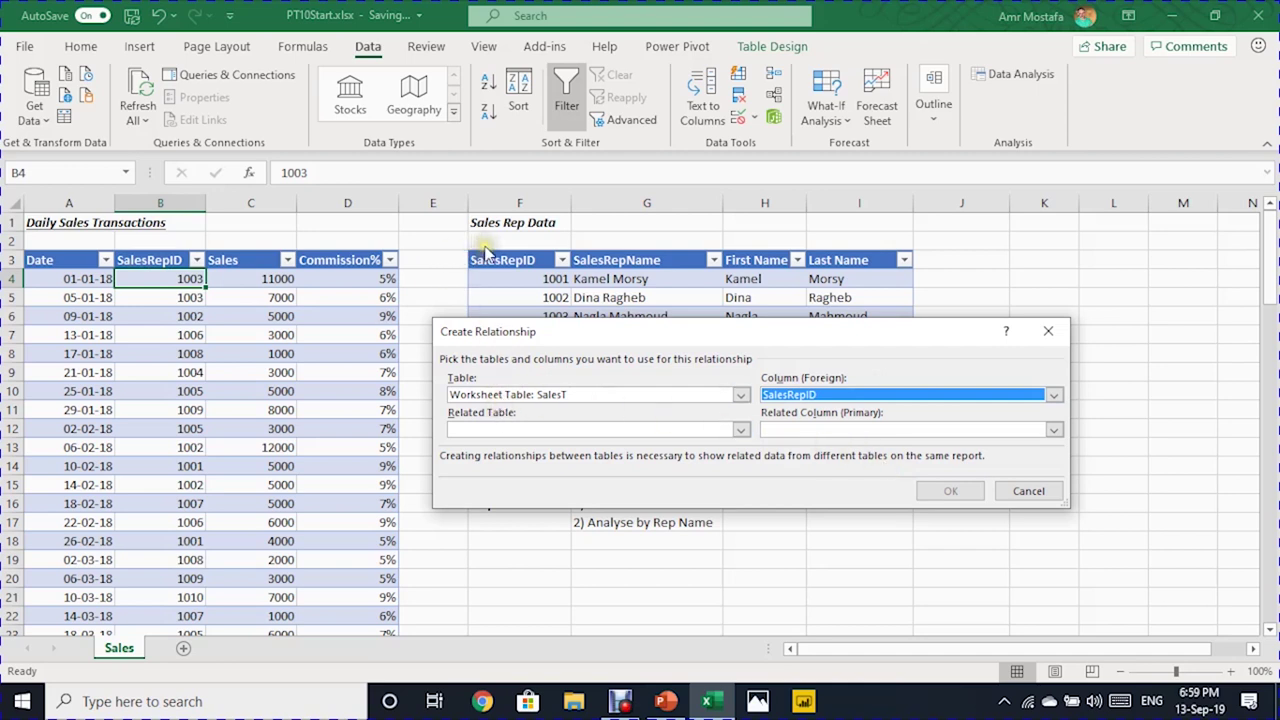
Set SalesRep as the related table with SalesRepID as the primary column, create the relationship and close the relationship manager
{"action": "left_click", "coordinate": [585, 428]}
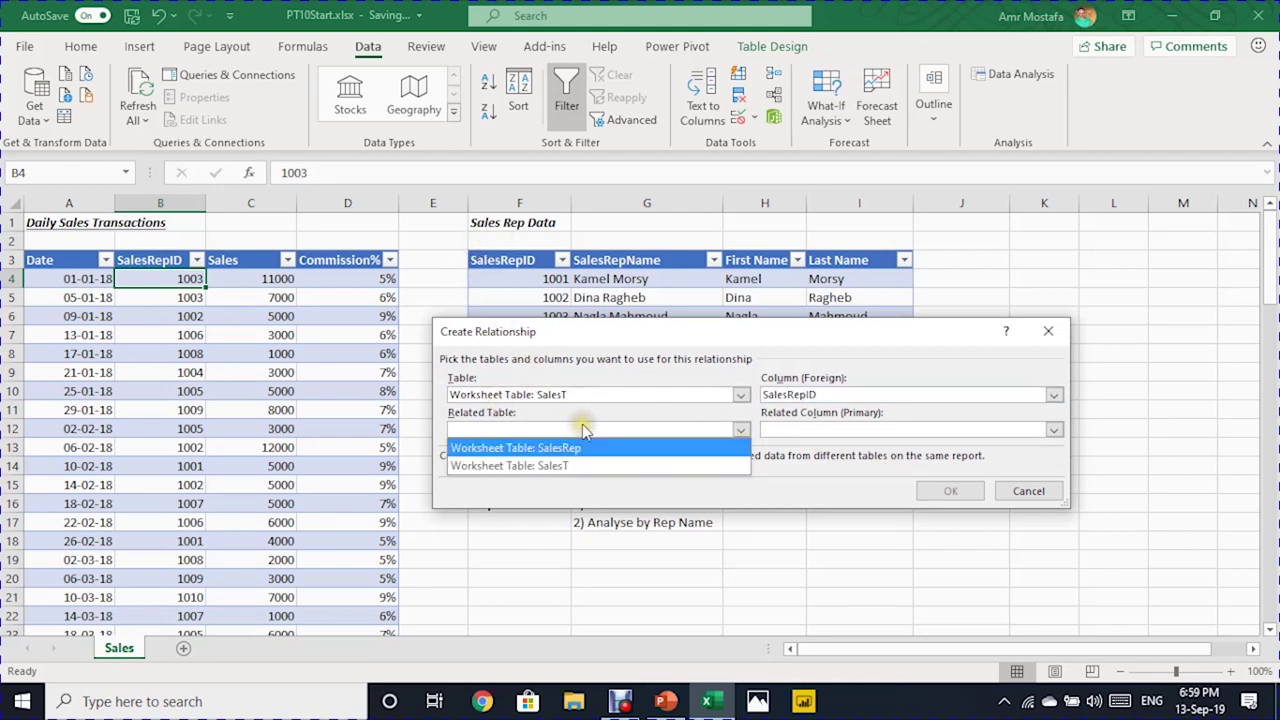
{"action": "left_click", "coordinate": [590, 449]}
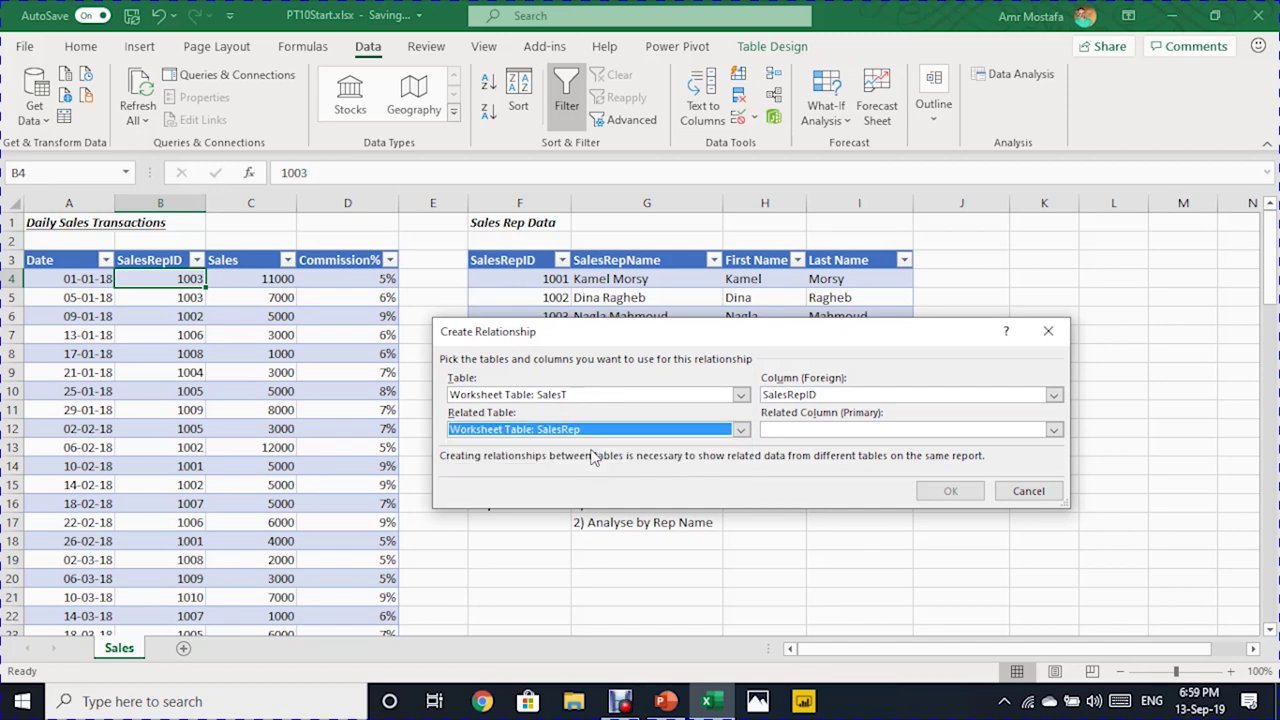
{"action": "left_click_drag", "start_coordinate": [743, 331], "coordinate": [675, 487]}
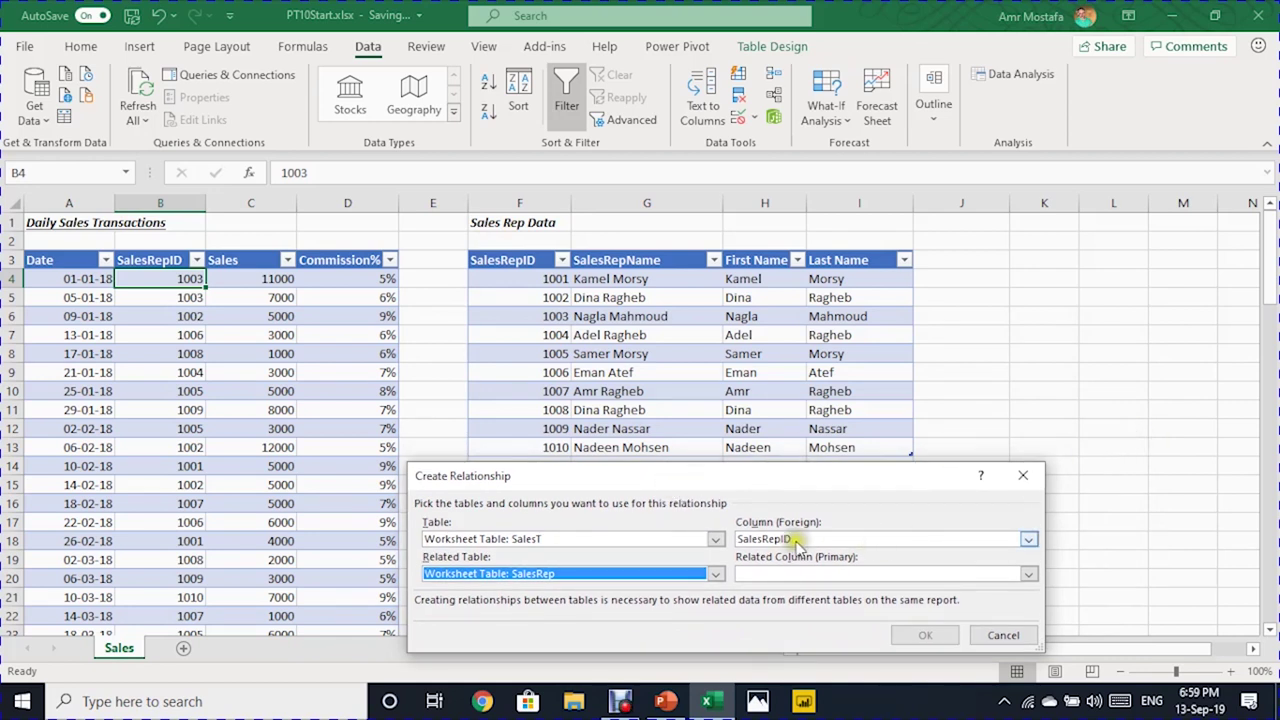
{"action": "left_click", "coordinate": [773, 576]}
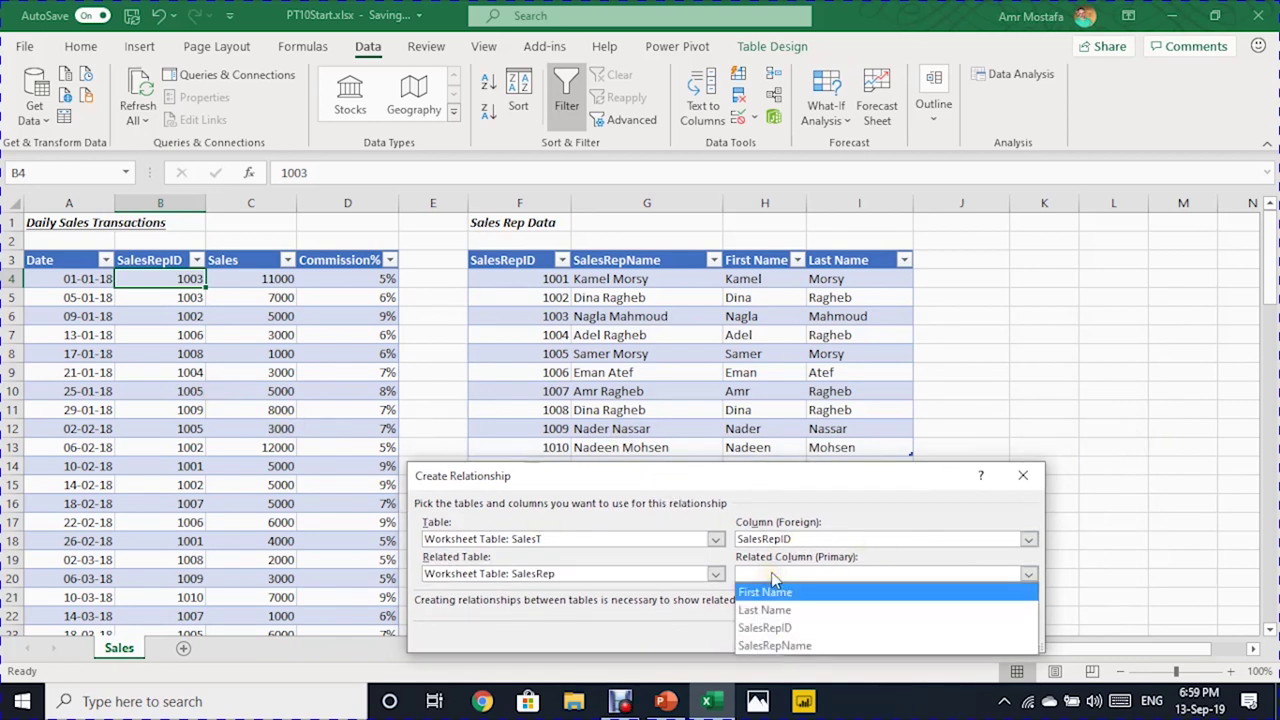
{"action": "left_click", "coordinate": [797, 628]}
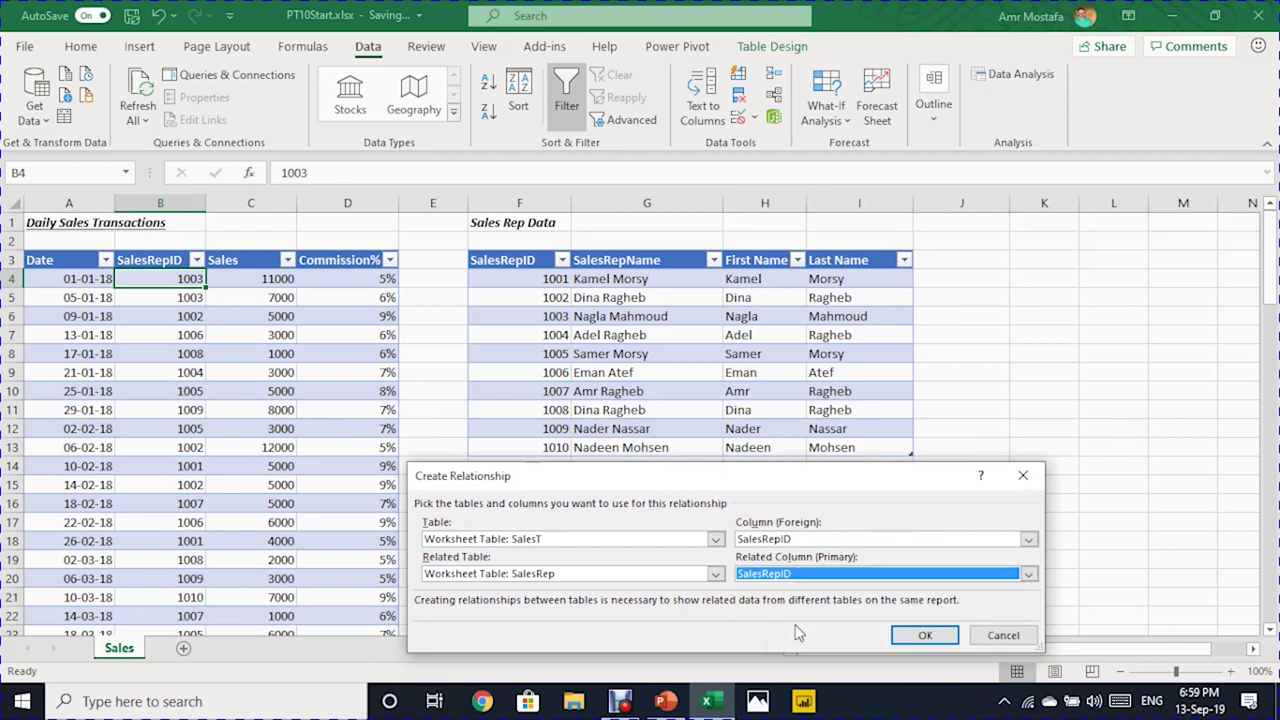
{"action": "left_click", "coordinate": [926, 634]}
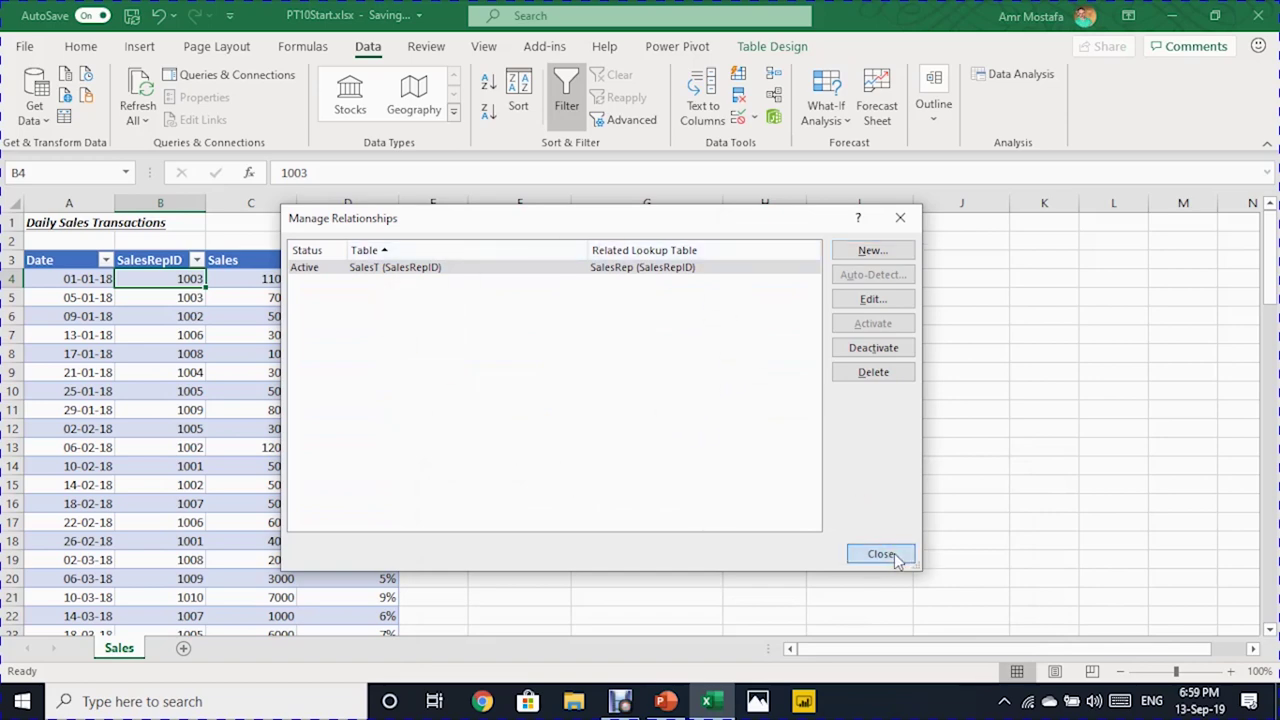
{"action": "left_click", "coordinate": [881, 554]}
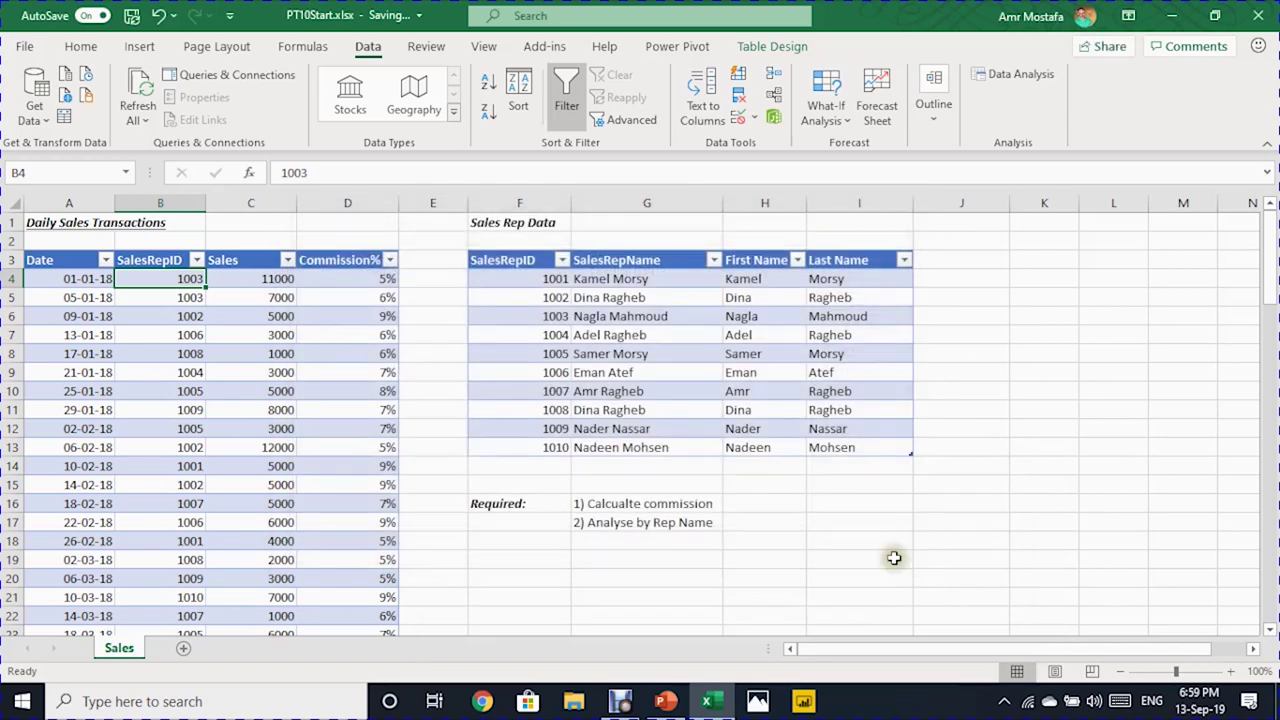
Insert a PivotTable based on the workbook's Data Model at cell F20 of the existing Sales worksheet
{"action": "left_click", "coordinate": [540, 575]}
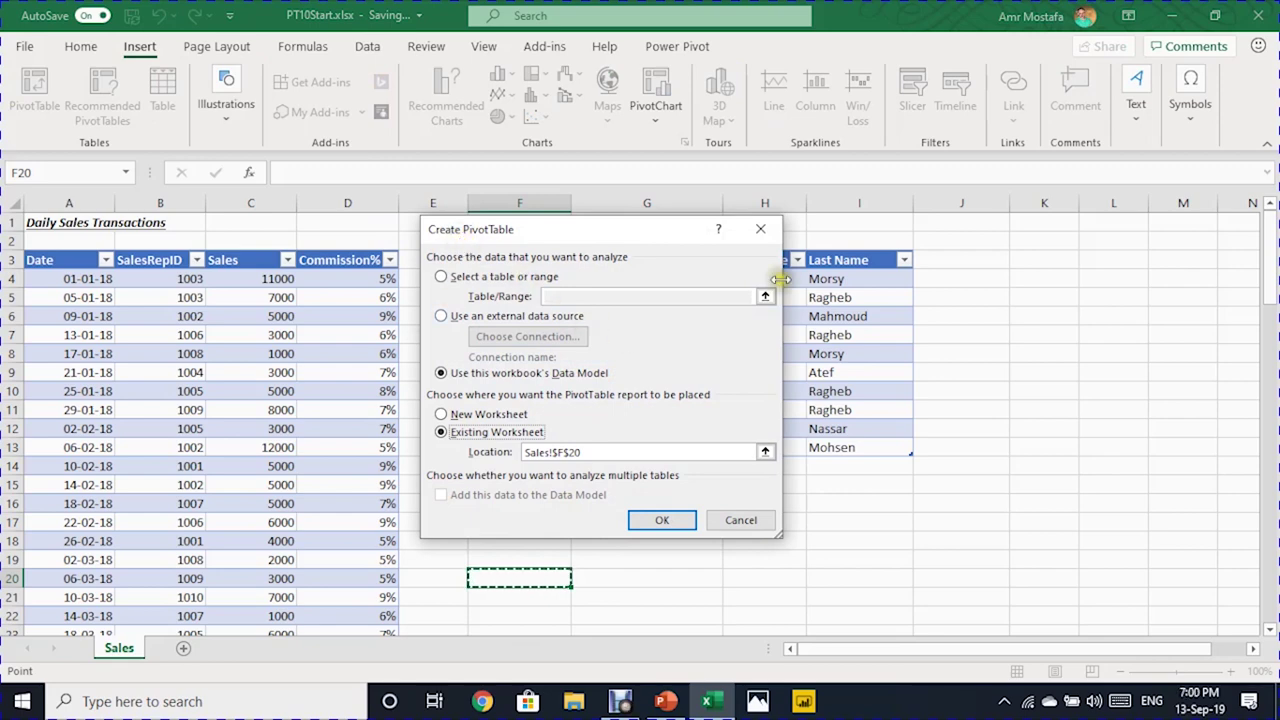
{"action": "left_click_drag", "start_coordinate": [633, 244], "coordinate": [1057, 226]}
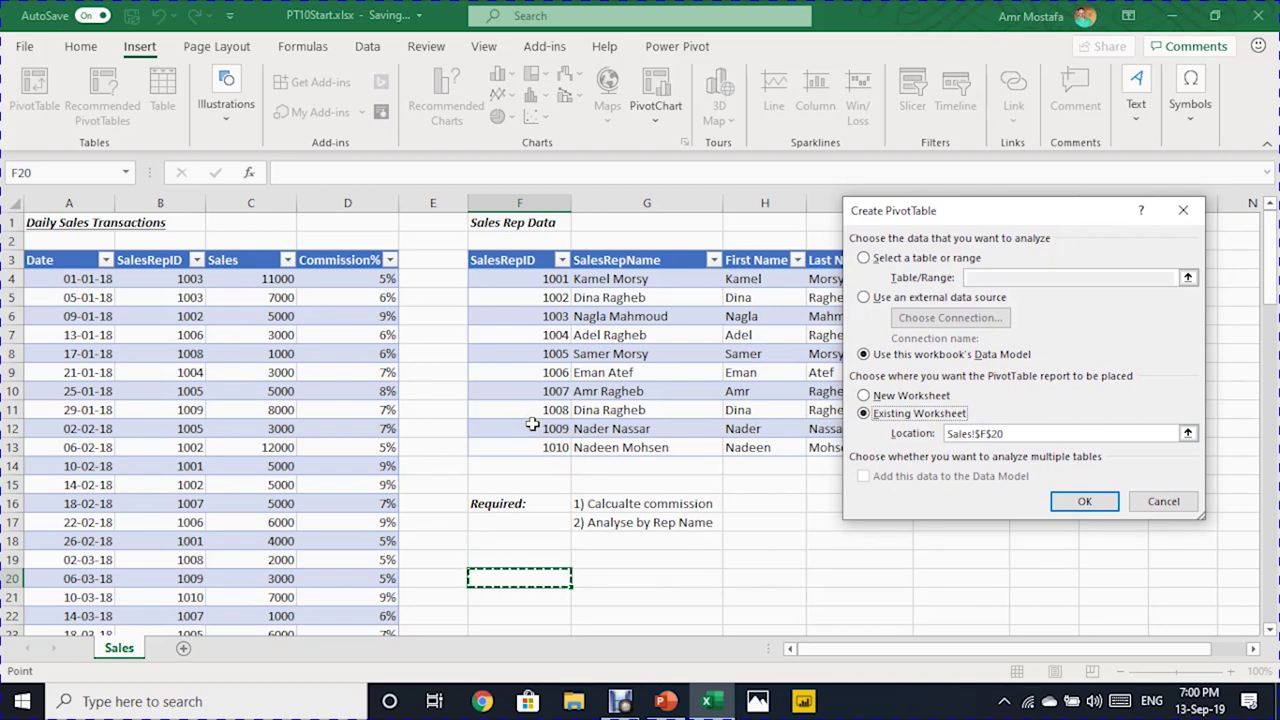
{"action": "left_click", "coordinate": [866, 356]}
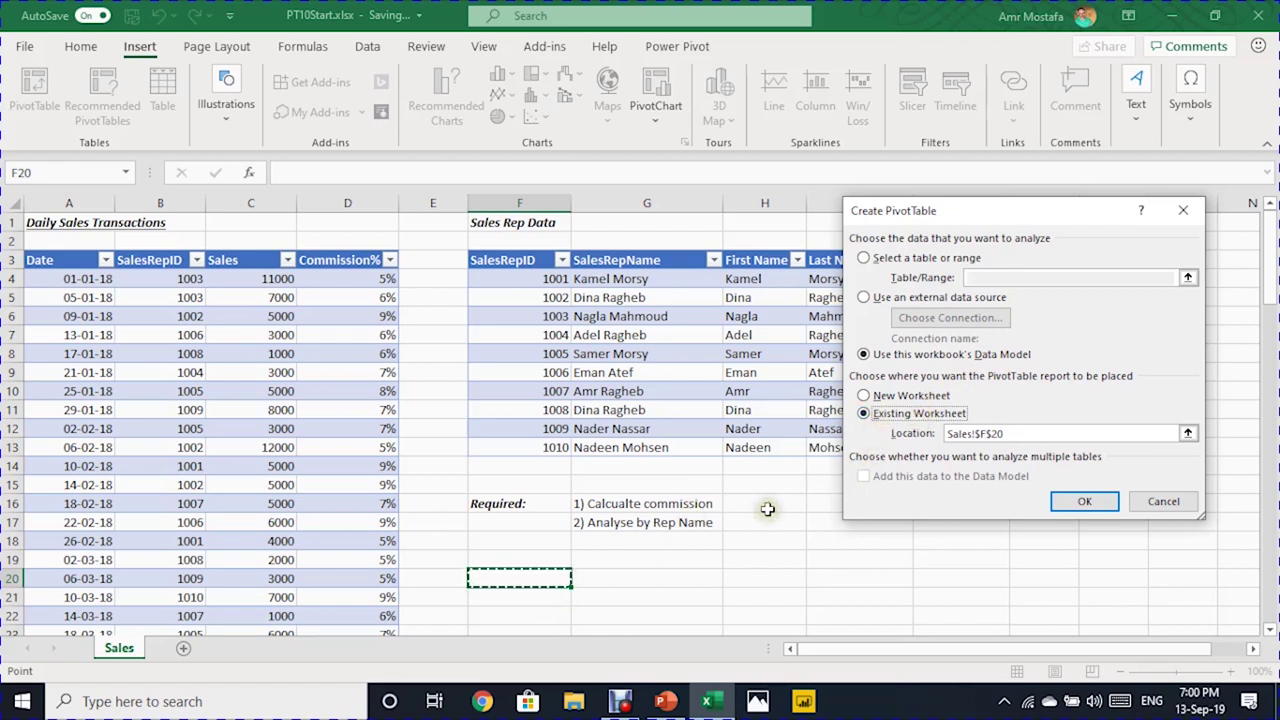
{"action": "left_click", "coordinate": [1080, 501]}
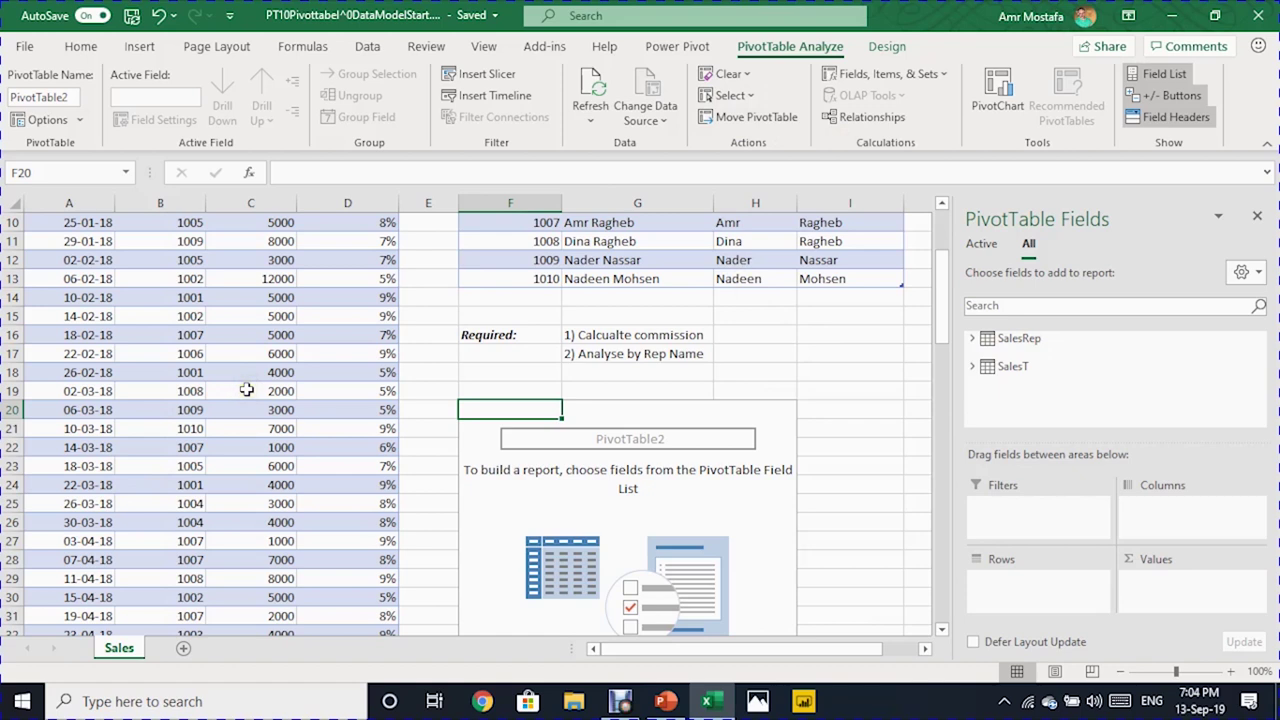
Expand the SalesRep and SalesT tables in the PivotTable field list to show the columns of both
{"action": "left_click", "coordinate": [975, 339]}
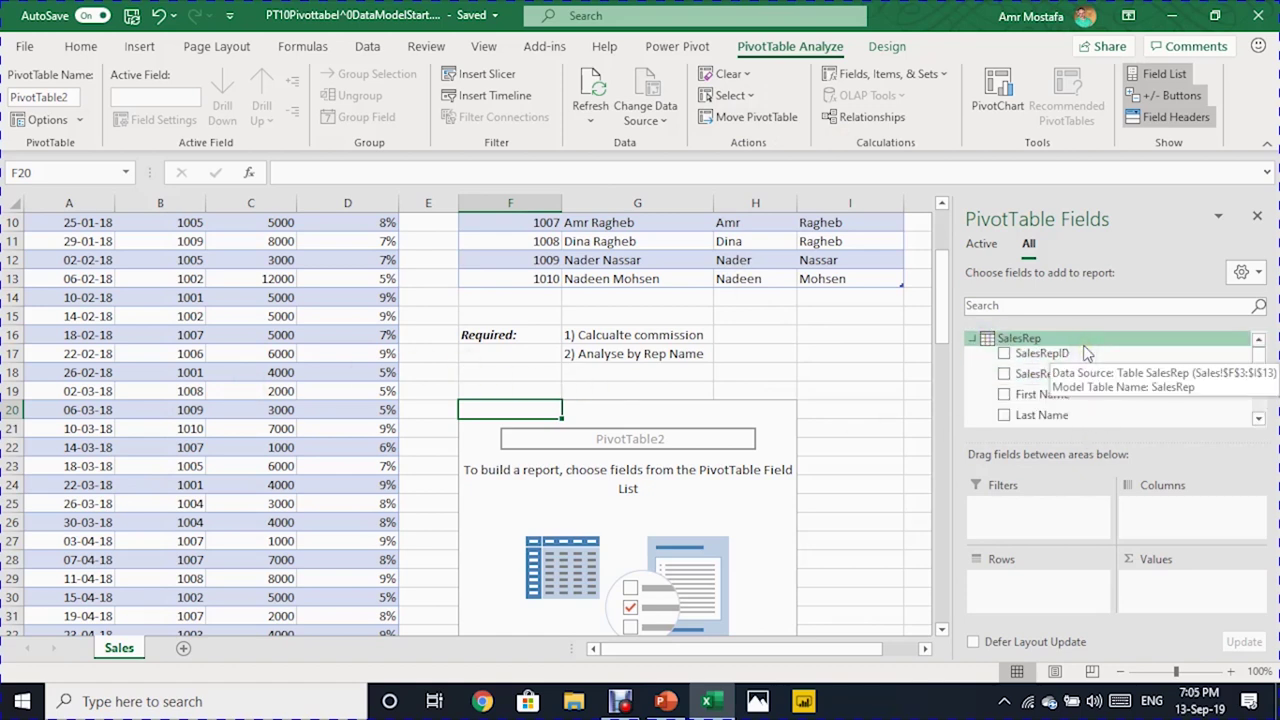
{"action": "scroll", "coordinate": [1086, 378], "scroll_direction": "down", "scroll_amount": 1}
{"action": "scroll", "coordinate": [1075, 360], "scroll_direction": "up", "scroll_amount": 1}
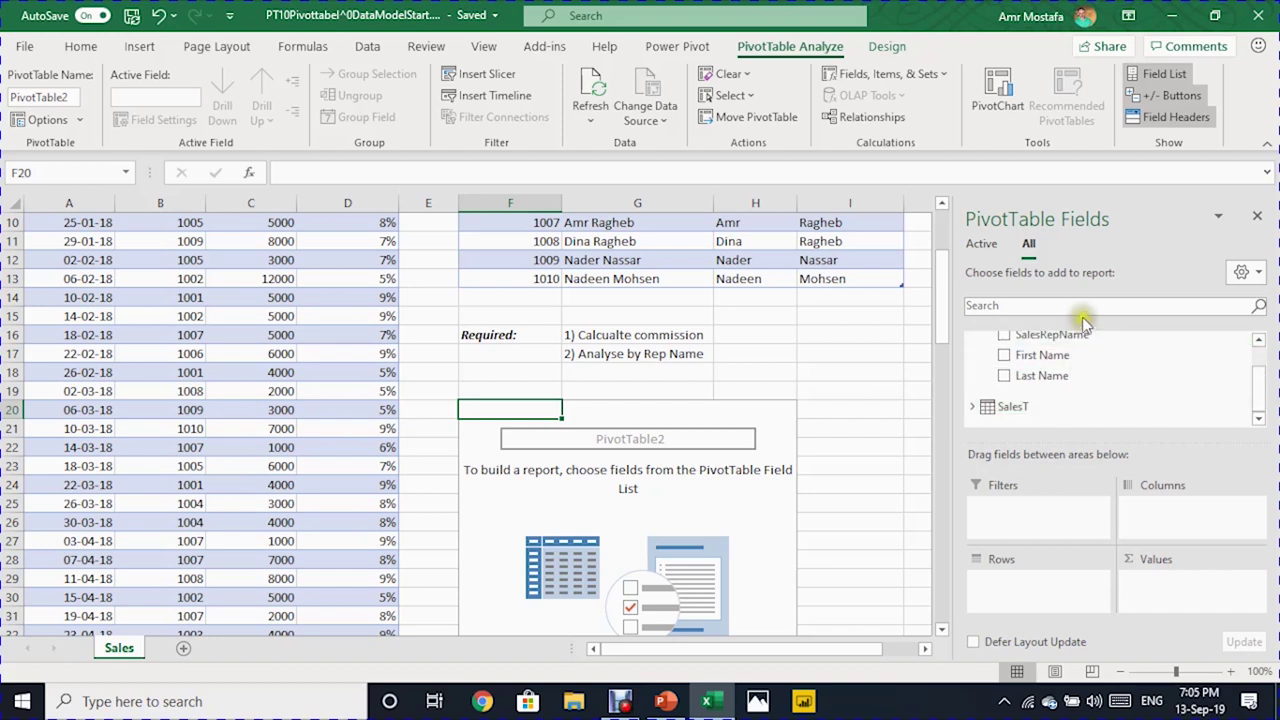
{"action": "scroll", "coordinate": [1075, 380], "scroll_direction": "down", "scroll_amount": 1}
{"action": "scroll", "coordinate": [1030, 405], "scroll_direction": "up", "scroll_amount": 1}
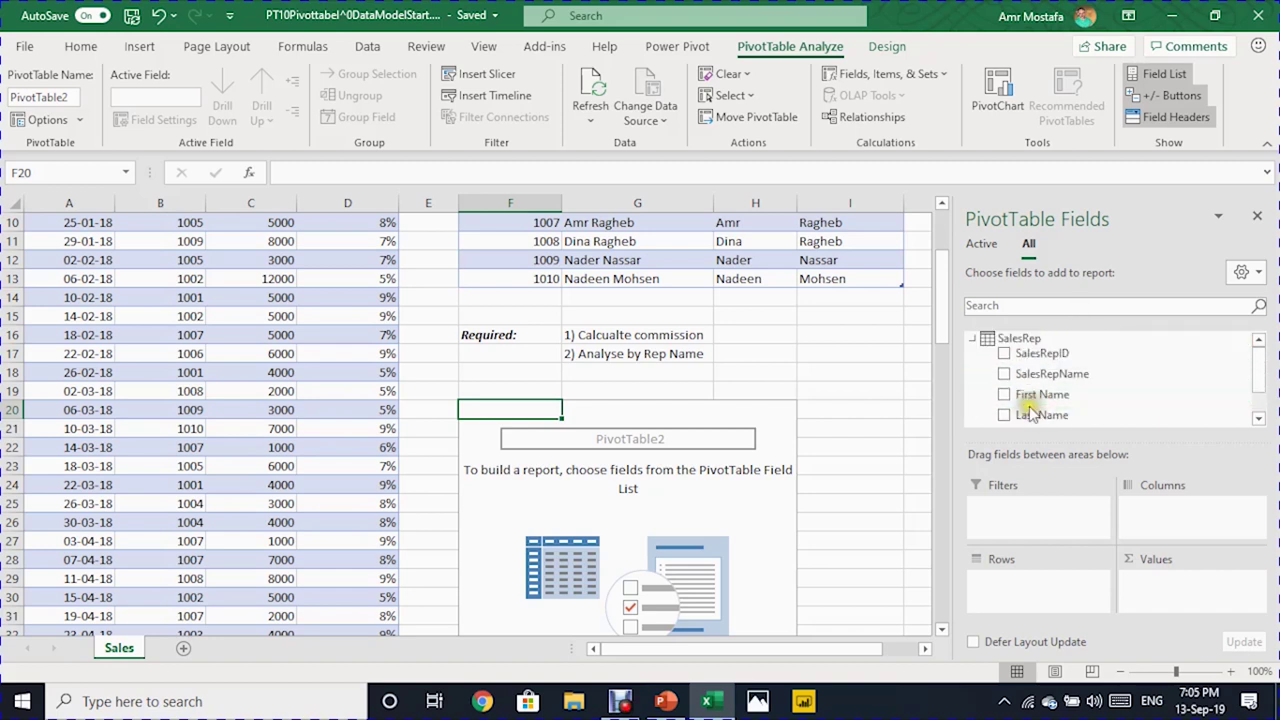
{"action": "scroll", "coordinate": [1030, 410], "scroll_direction": "down", "scroll_amount": 1}
{"action": "left_click", "coordinate": [1030, 410]}
{"action": "scroll", "coordinate": [1040, 390], "scroll_direction": "up", "scroll_amount": 1}
{"action": "scroll", "coordinate": [1045, 405], "scroll_direction": "down", "scroll_amount": 1}
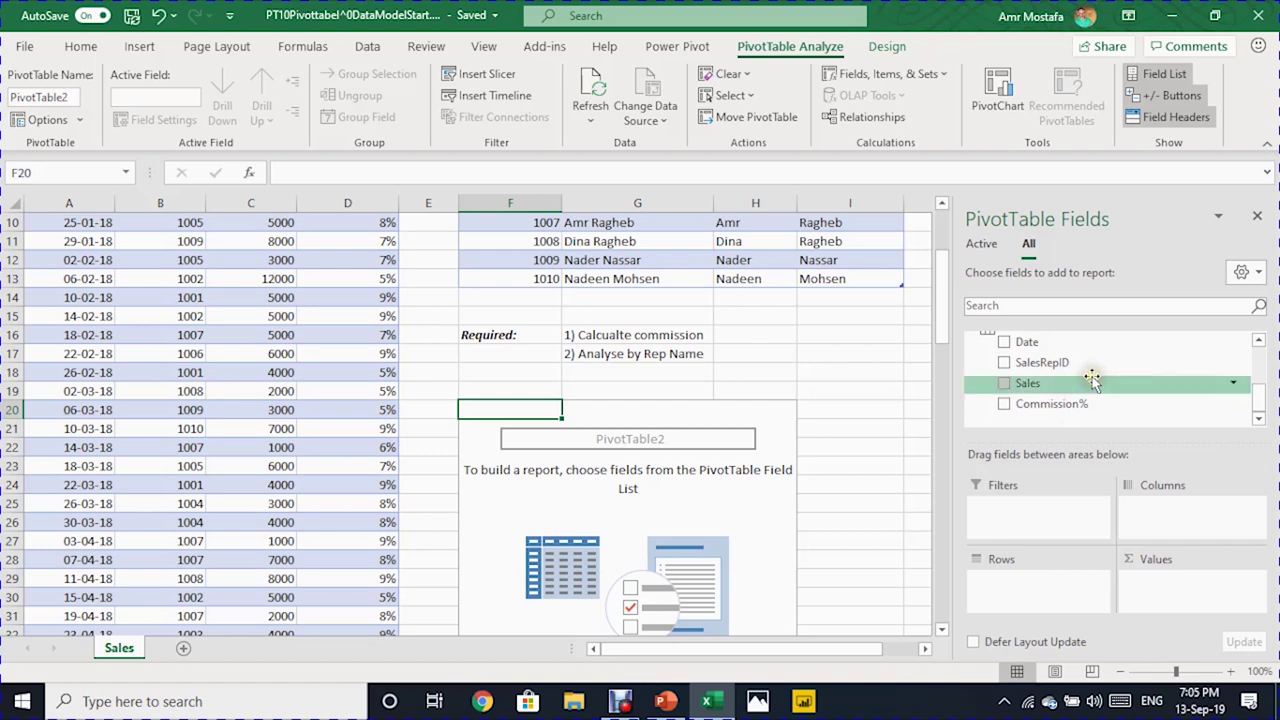
Add SalesRepName from the SalesRep table to the PivotTable rows and Sales from SalesT to the values
{"action": "scroll", "coordinate": [1092, 380], "scroll_direction": "up", "scroll_amount": 3}
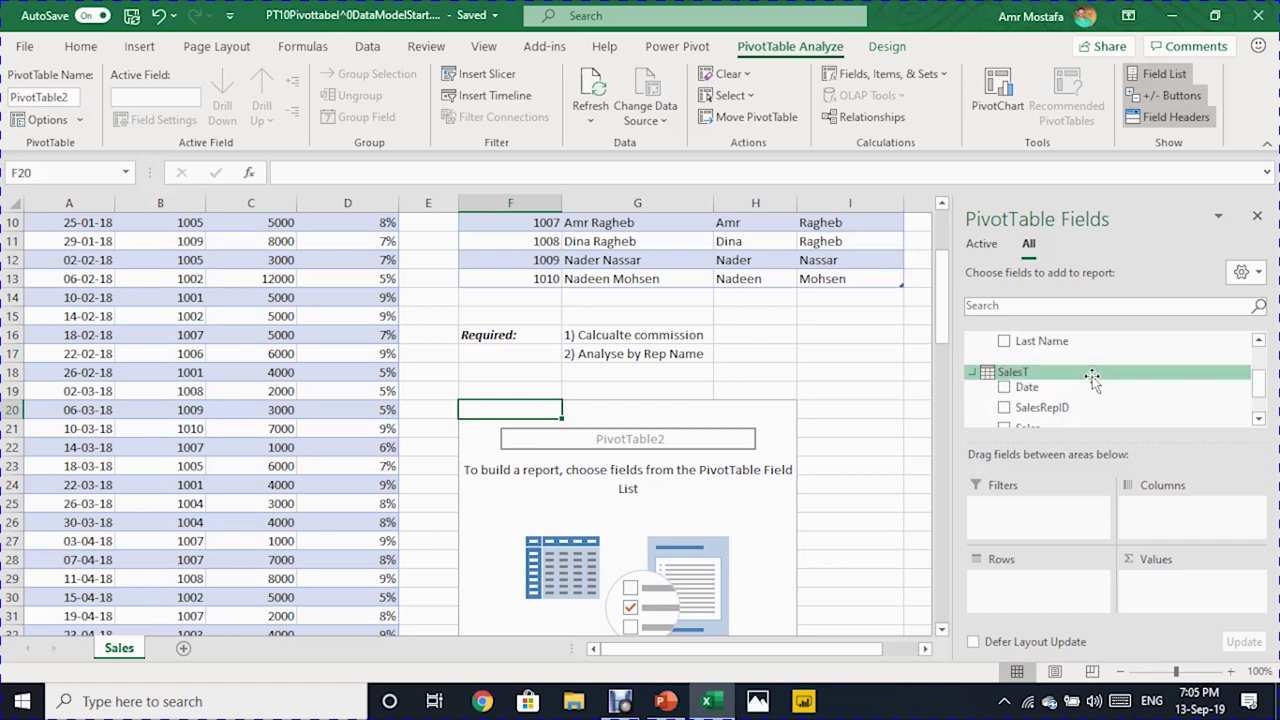
{"action": "left_click_drag", "start_coordinate": [1098, 348], "coordinate": [1045, 610]}
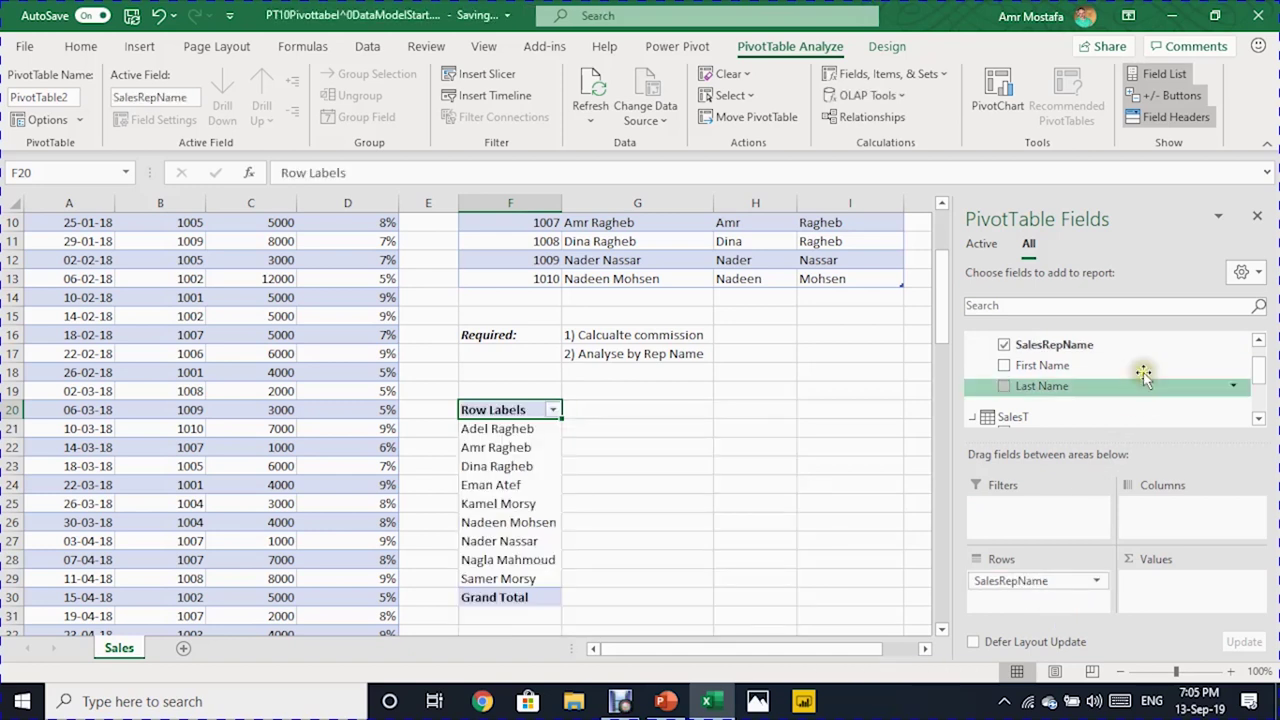
{"action": "scroll", "coordinate": [1143, 373], "scroll_direction": "down", "scroll_amount": 3}
{"action": "left_click_drag", "start_coordinate": [1110, 384], "coordinate": [1180, 580]}
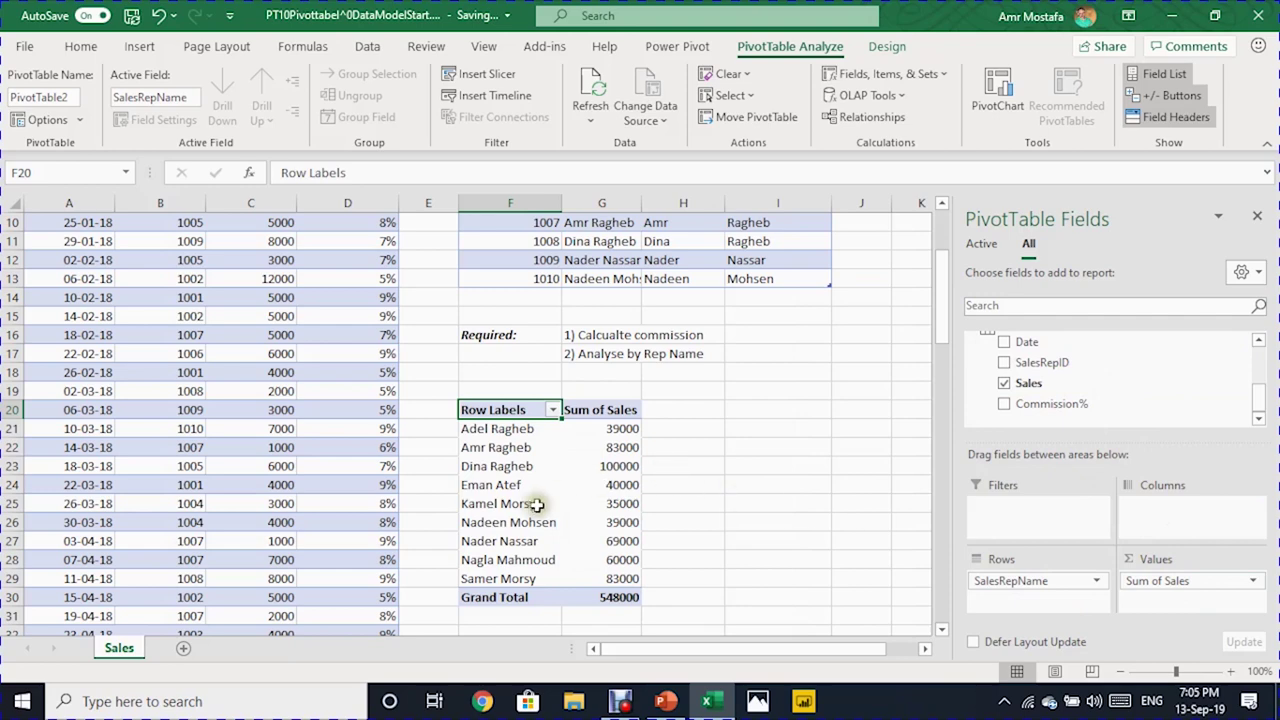
Start a new measure in the SalesT table and name it Commission
{"action": "scroll", "coordinate": [615, 439], "scroll_direction": "up", "scroll_amount": 3}
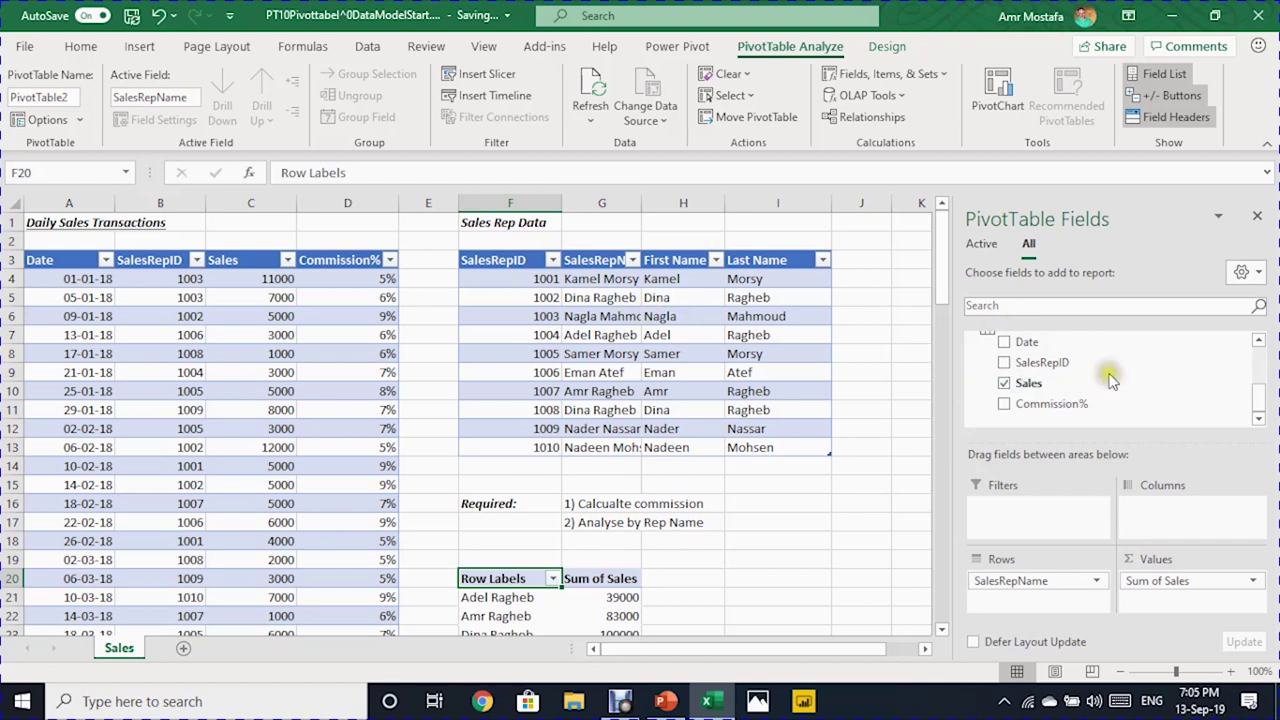
{"action": "left_click_drag", "start_coordinate": [1113, 382], "coordinate": [954, 400]}
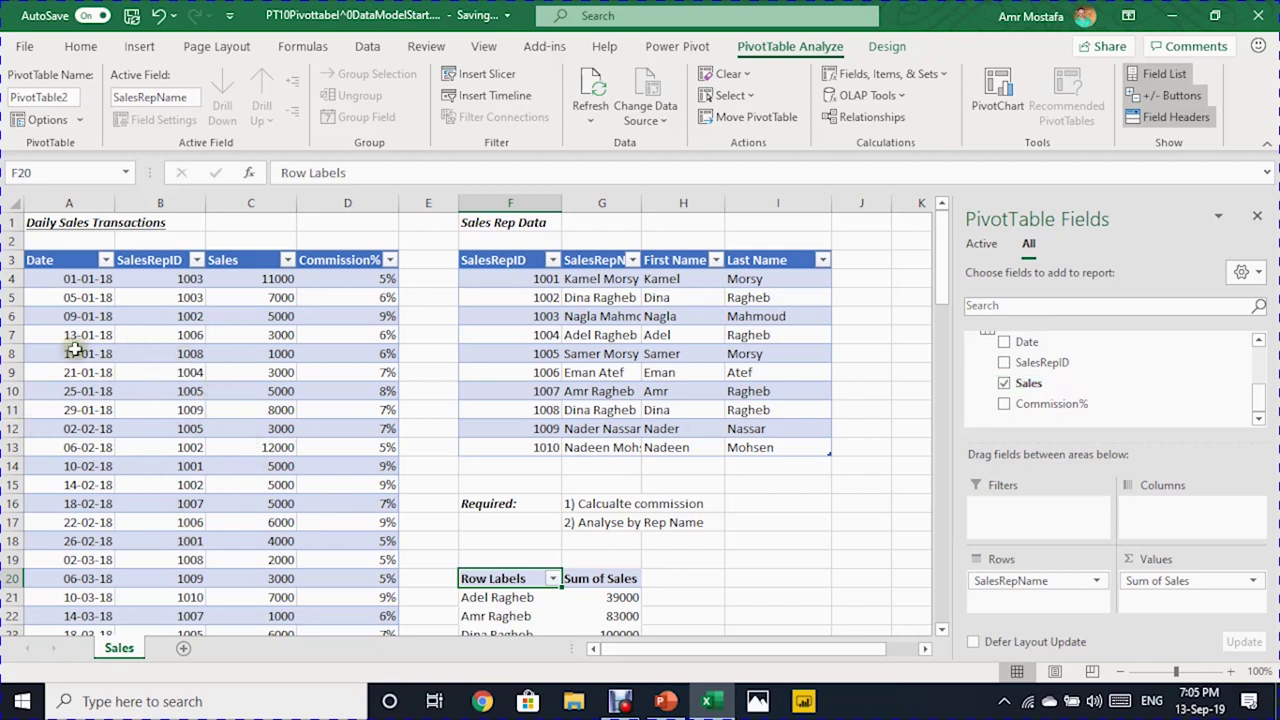
{"action": "scroll", "coordinate": [1025, 360], "scroll_direction": "up", "scroll_amount": 1}
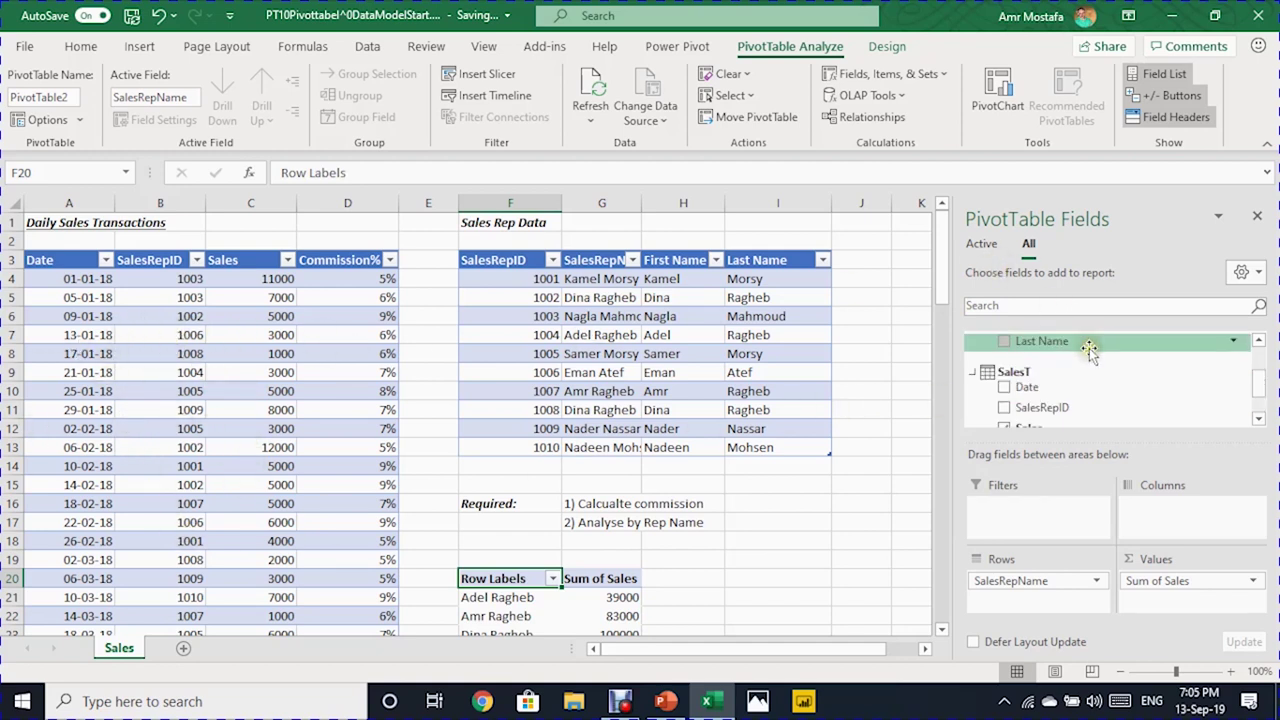
{"action": "right_click", "coordinate": [1025, 378]}
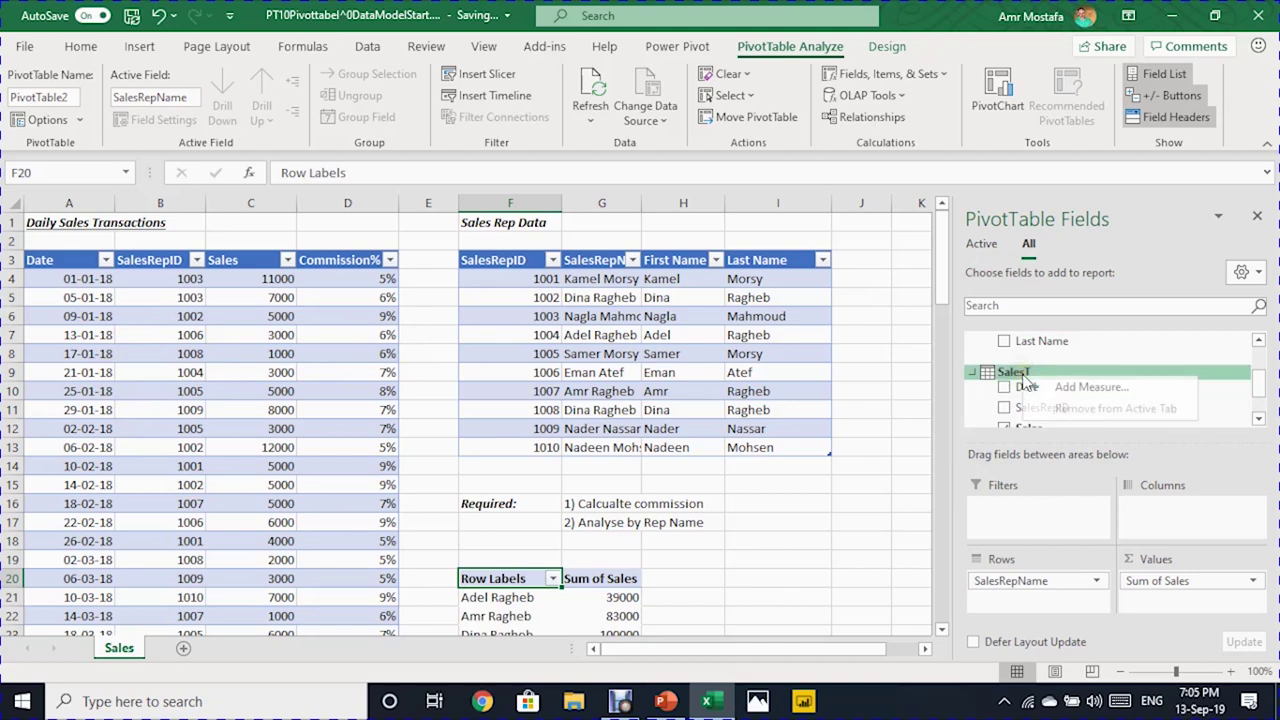
{"action": "left_click", "coordinate": [1062, 388]}
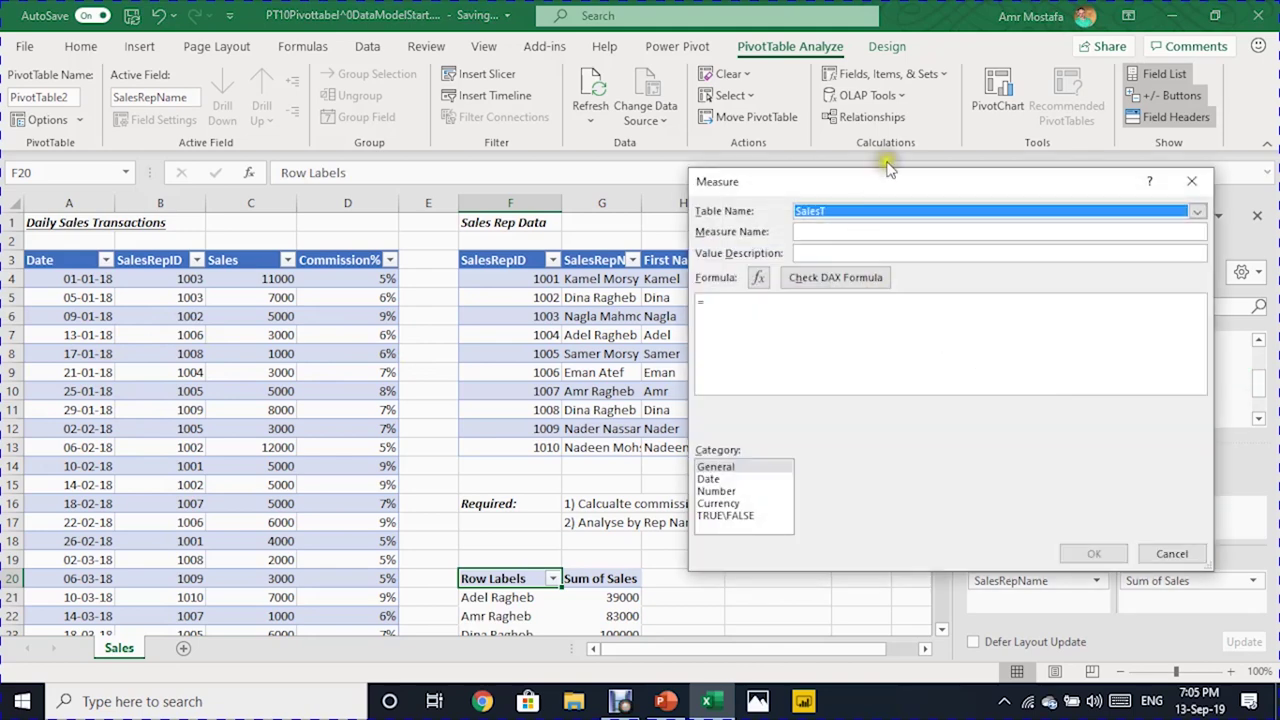
{"action": "left_click_drag", "start_coordinate": [885, 180], "coordinate": [641, 215]}
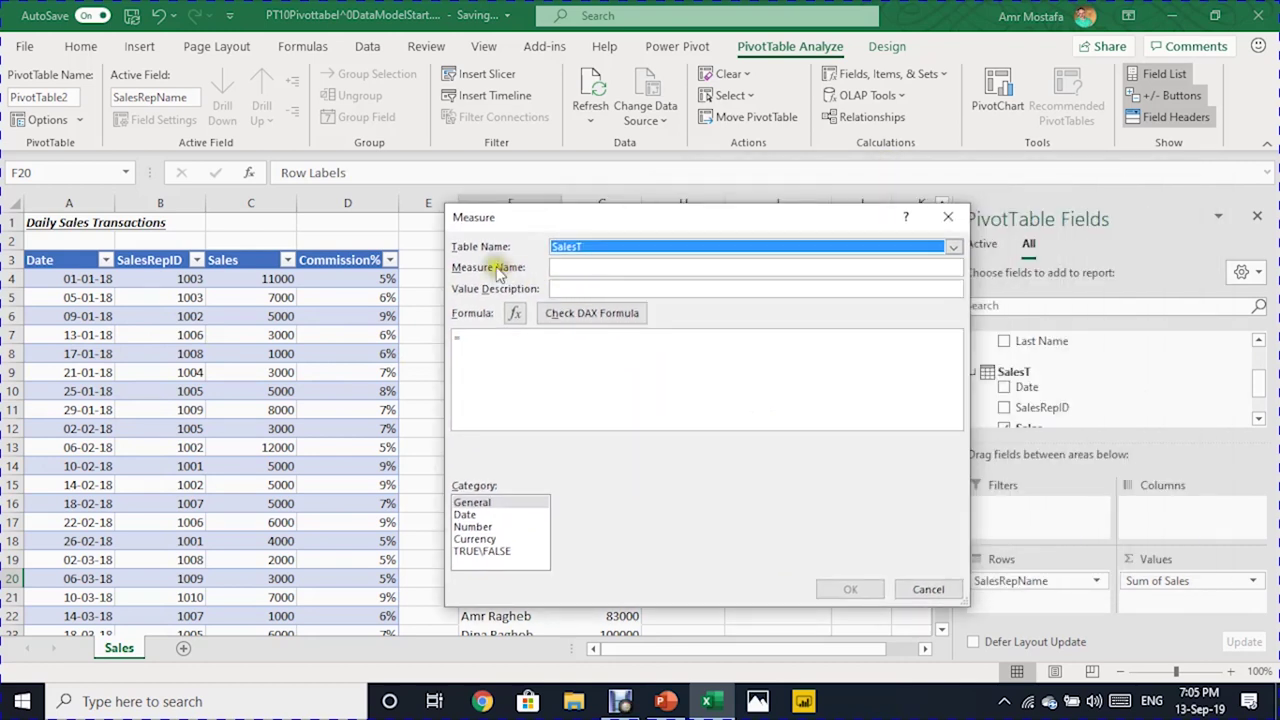
{"action": "left_click", "coordinate": [567, 253]}
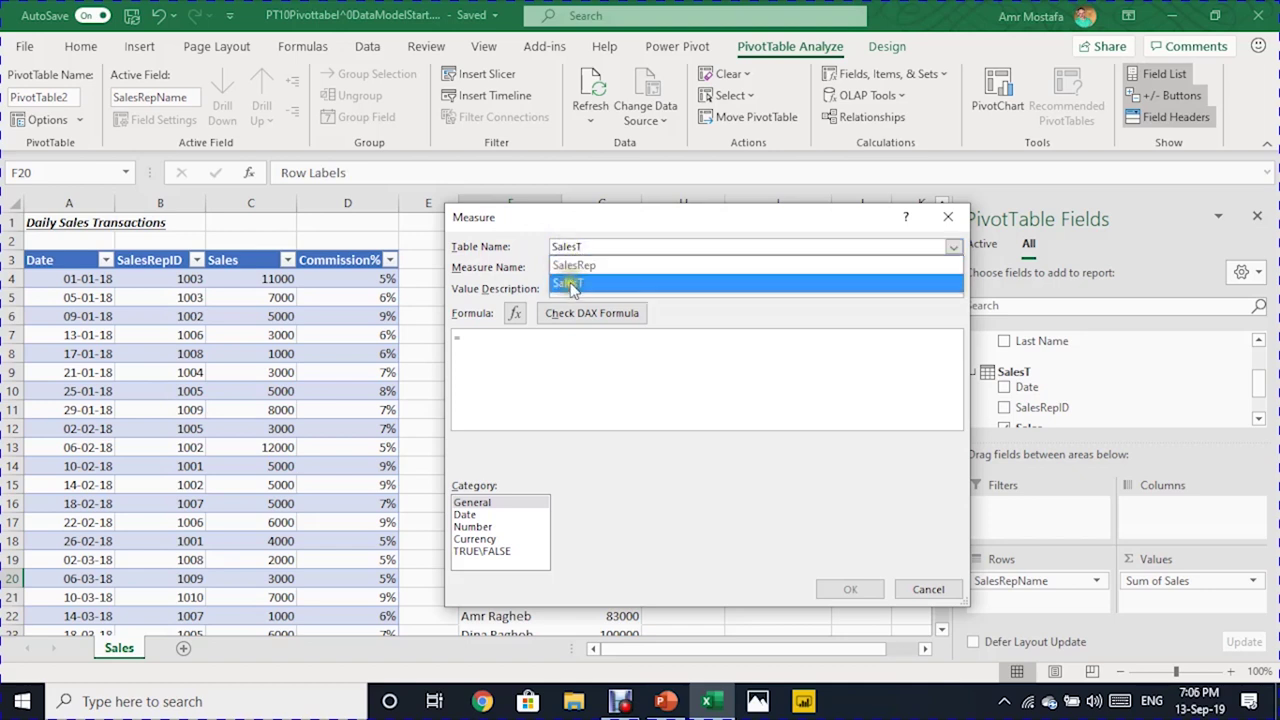
{"action": "left_click", "coordinate": [567, 281]}
{"action": "left_click", "coordinate": [588, 265]}
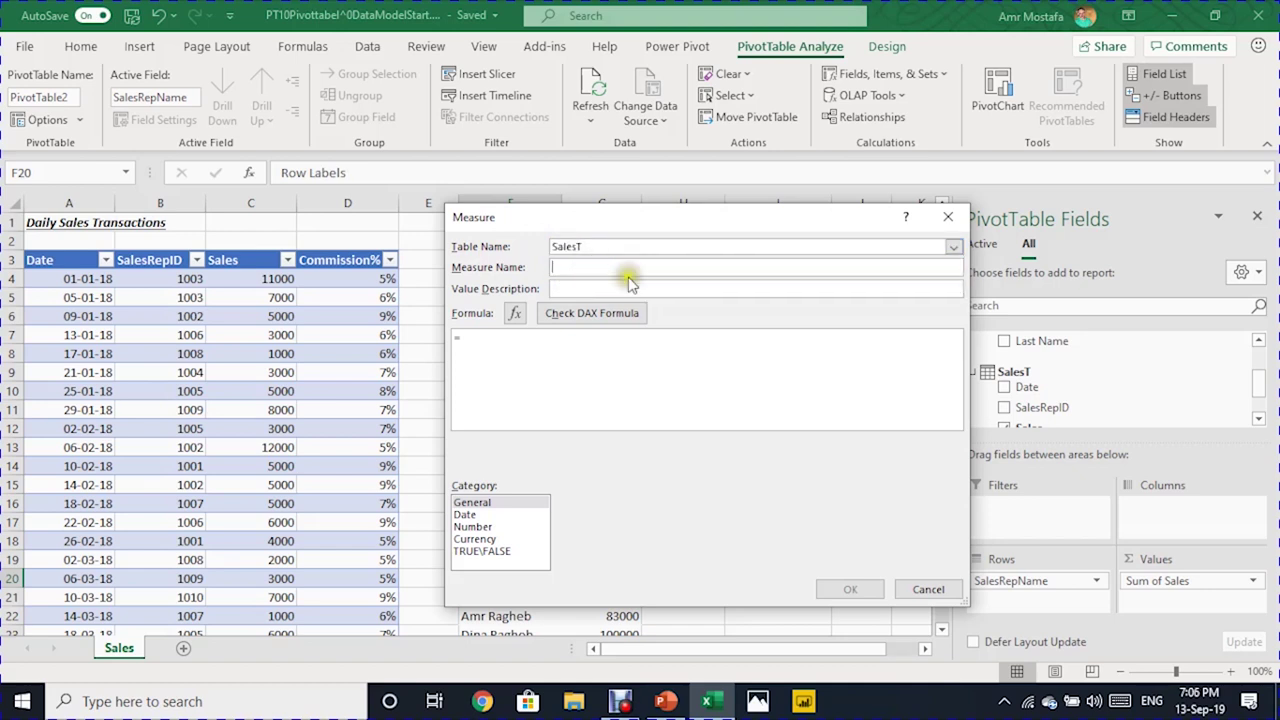
{"action": "type", "text": "Commission"}
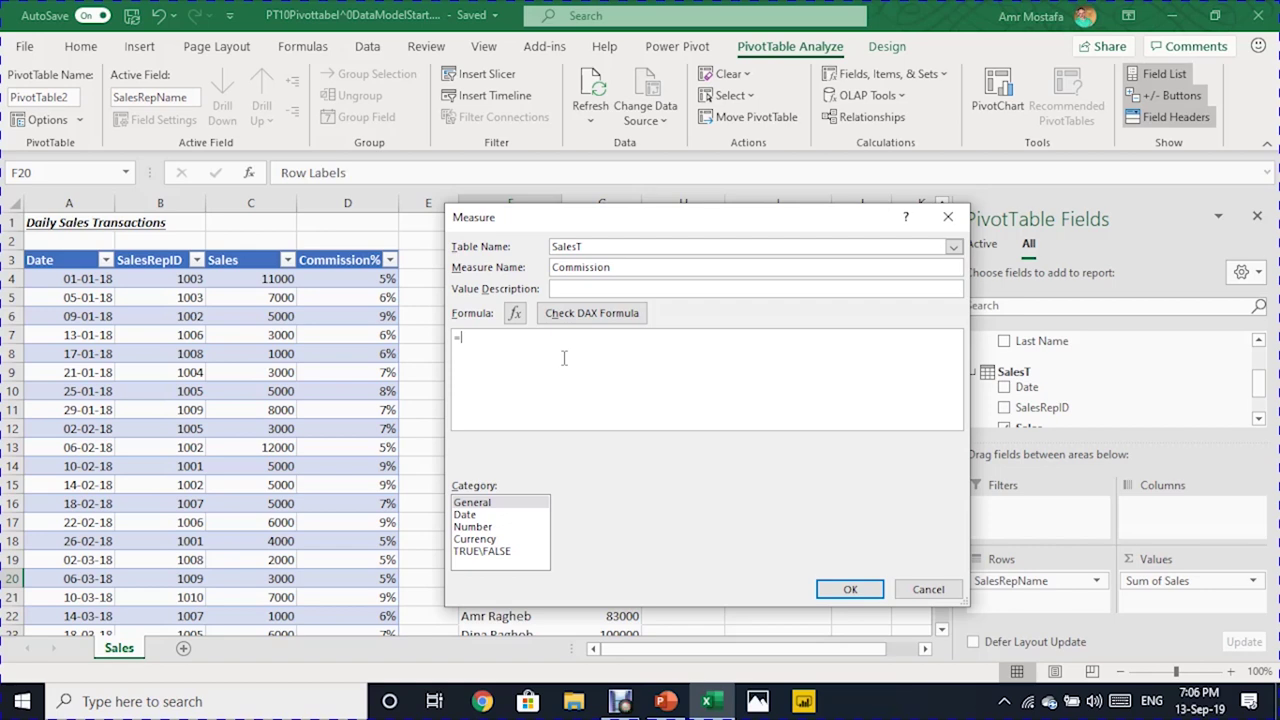
Begin the measure's formula with SUMX, using SalesT as its table argument
{"action": "type", "text": "um"}
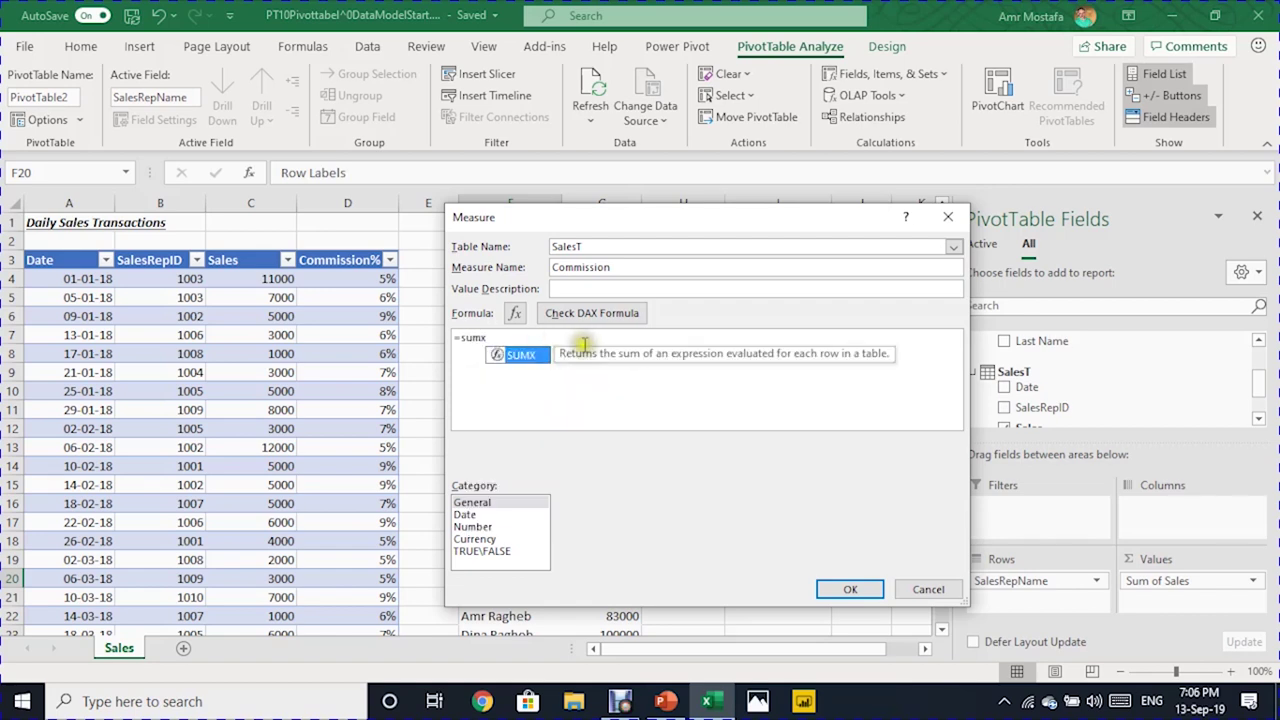
{"action": "key", "text": "Tab"}
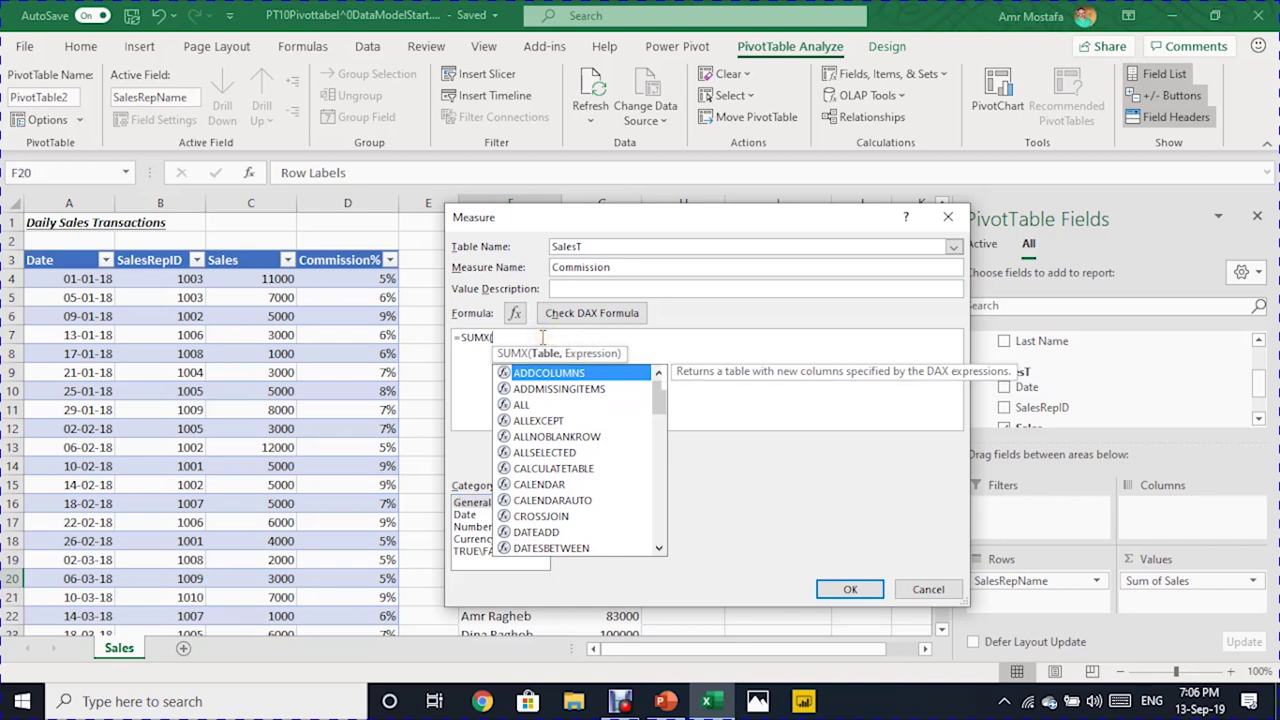
{"action": "type", "text": "sa"}
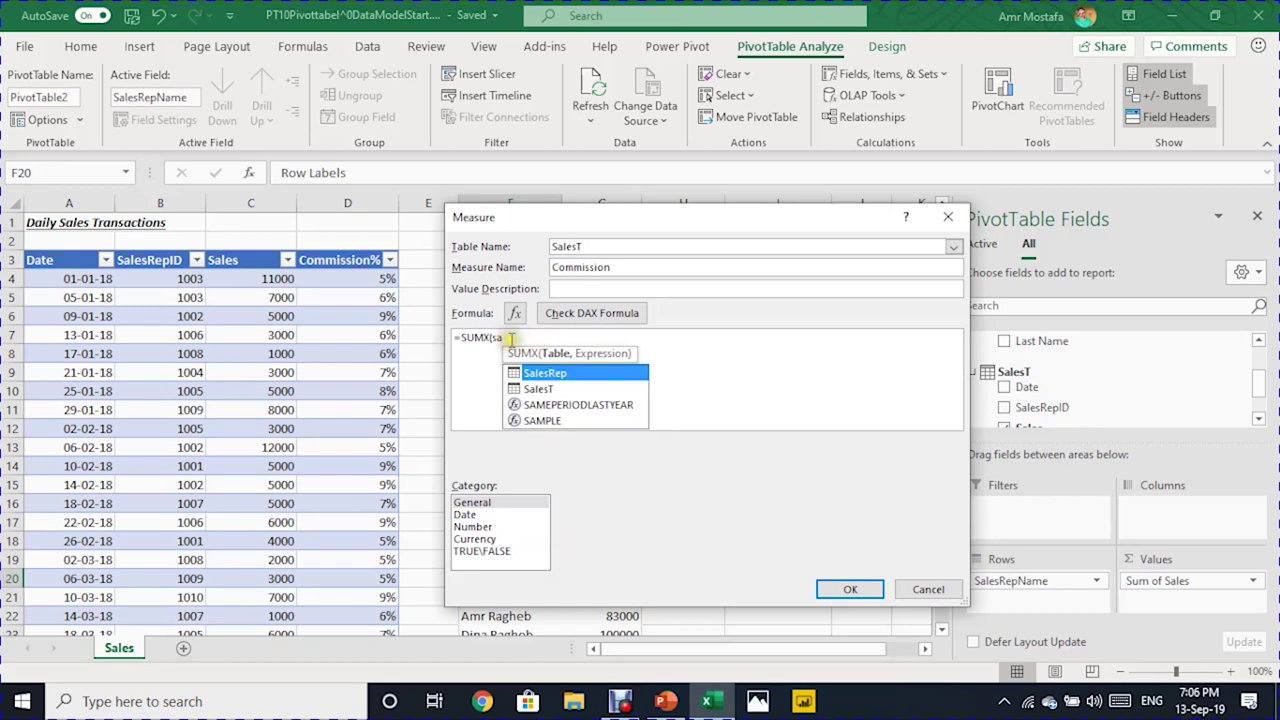
{"action": "left_click", "coordinate": [535, 394]}
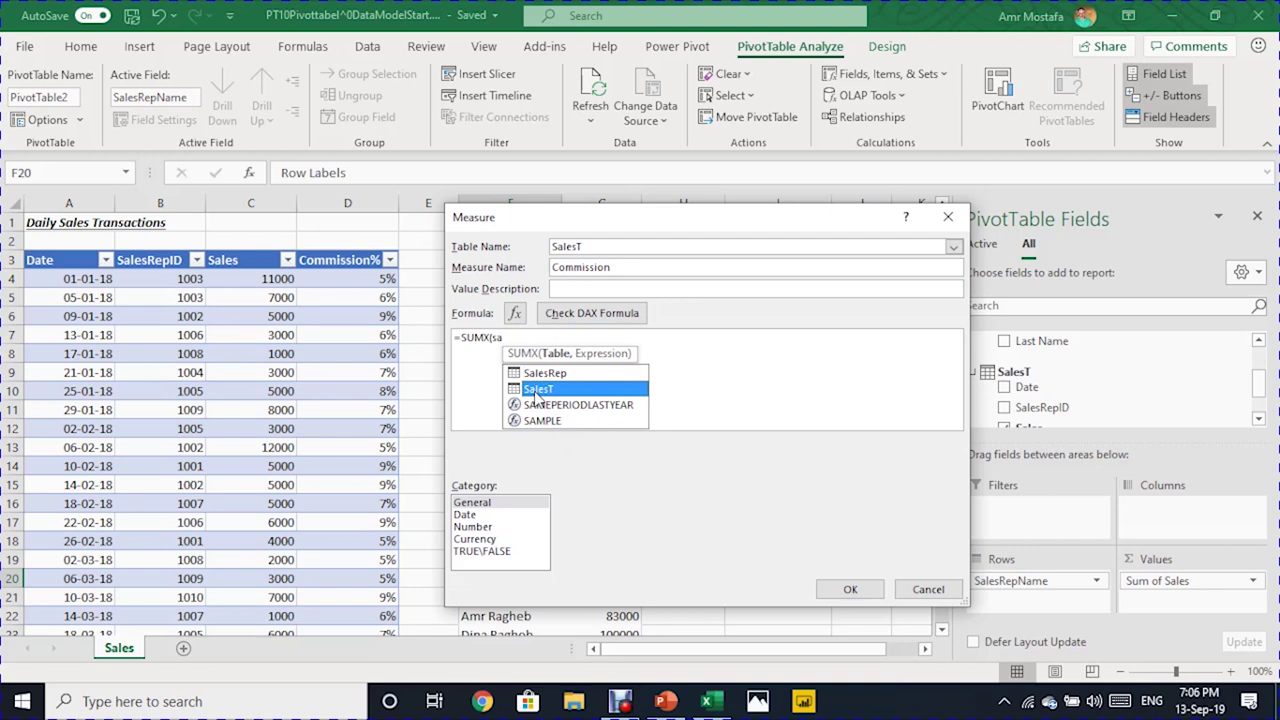
{"action": "double_click", "coordinate": [537, 390]}
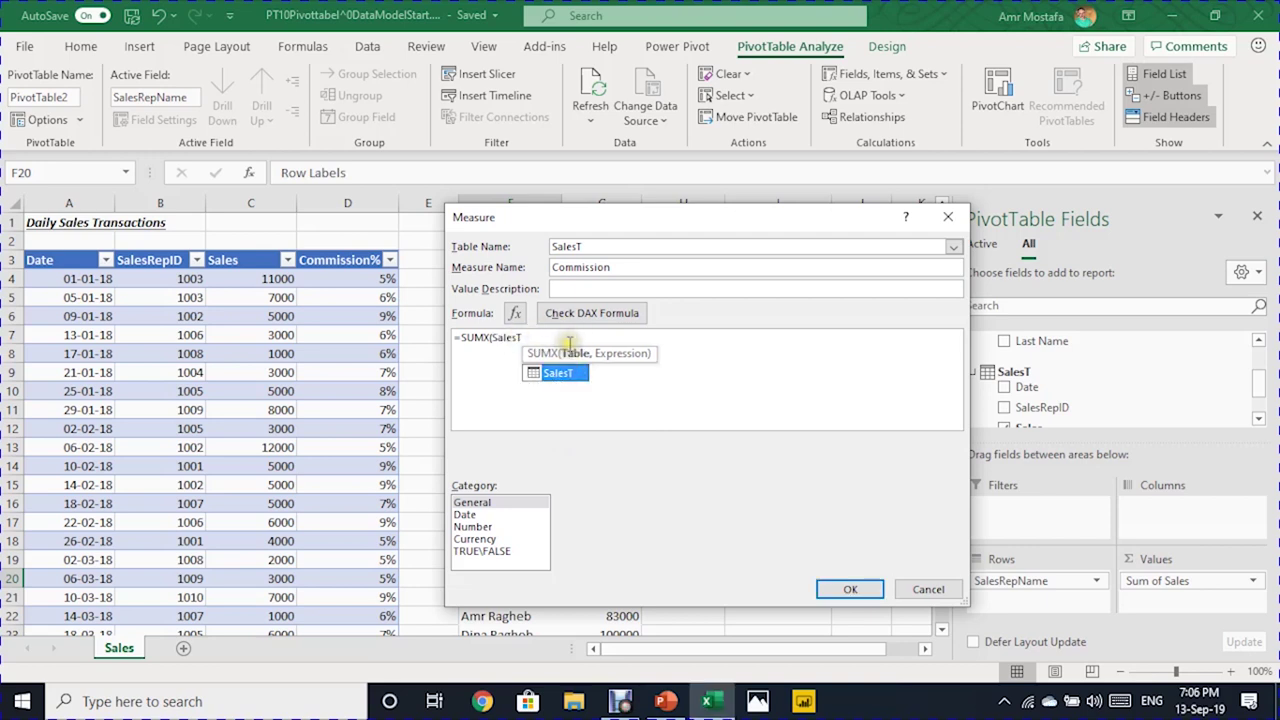
{"action": "type", "text": ","}
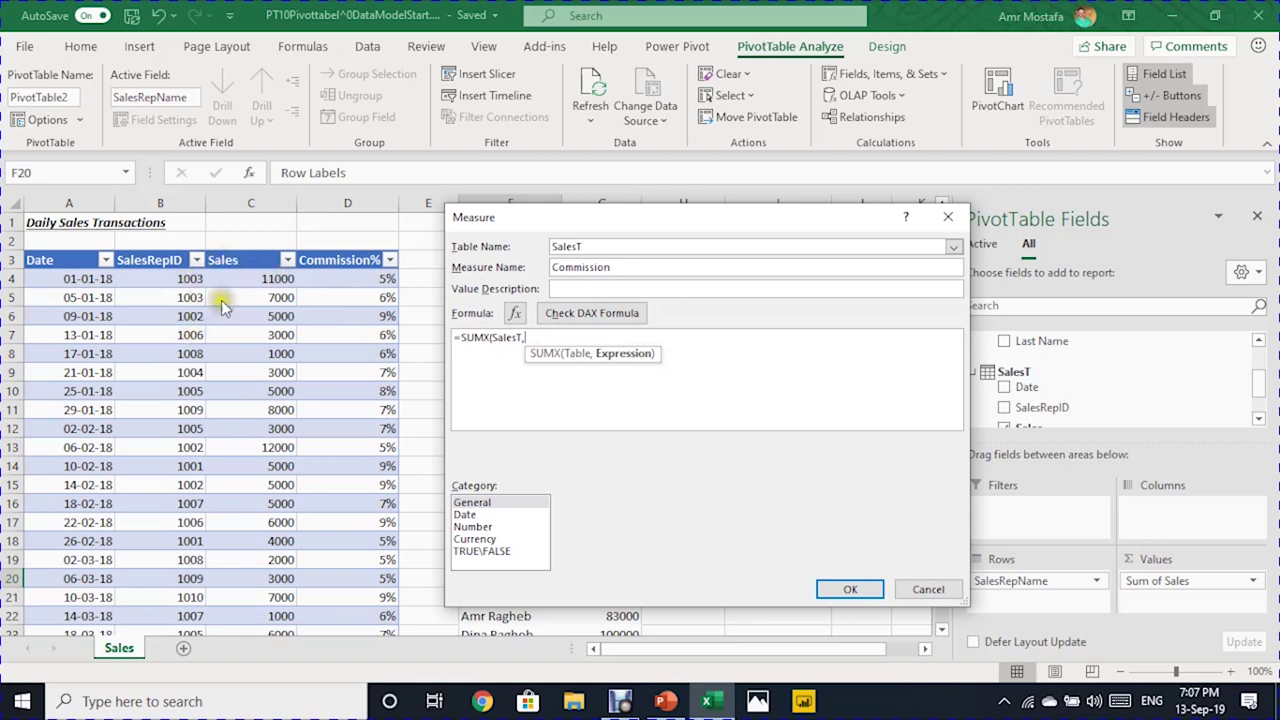
Complete the SUMX formula with the expression SalesT[Sales]*SalesT[Commission%] and check the DAX formula for errors
{"action": "type", "text": "sal"}
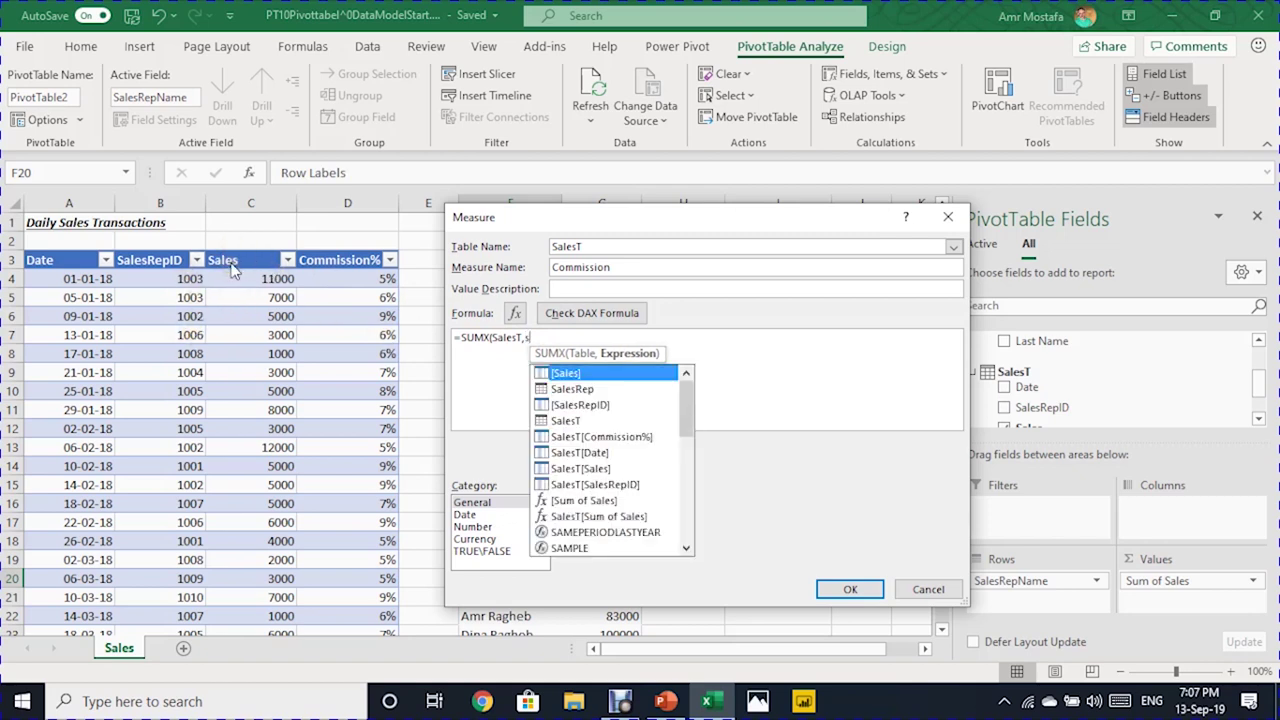
{"action": "left_click", "coordinate": [590, 470]}
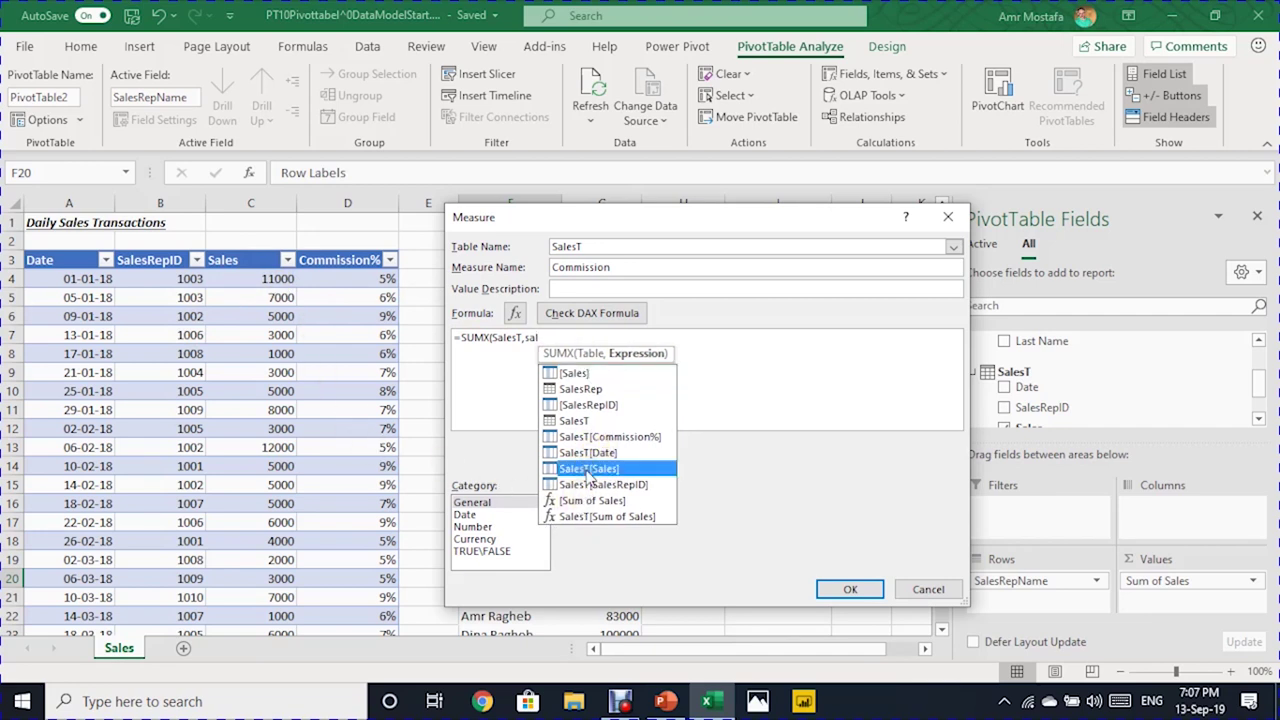
{"action": "double_click", "coordinate": [588, 470]}
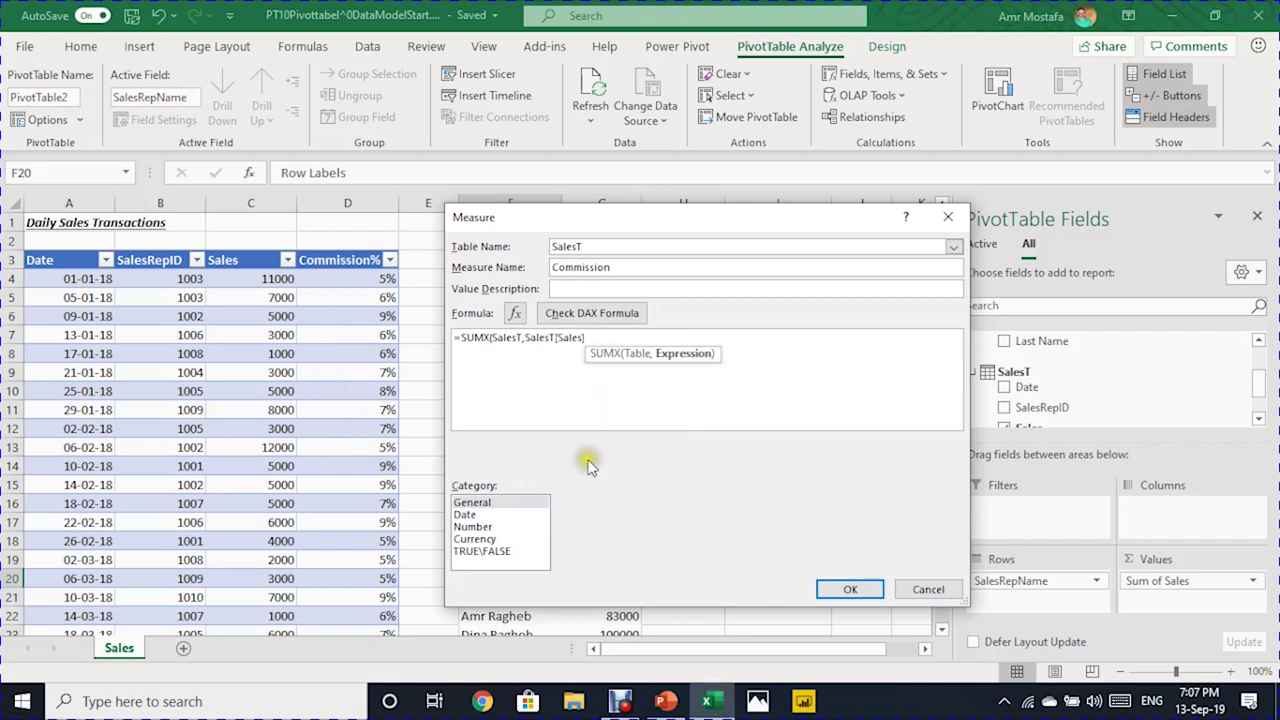
{"action": "type", "text": "*"}
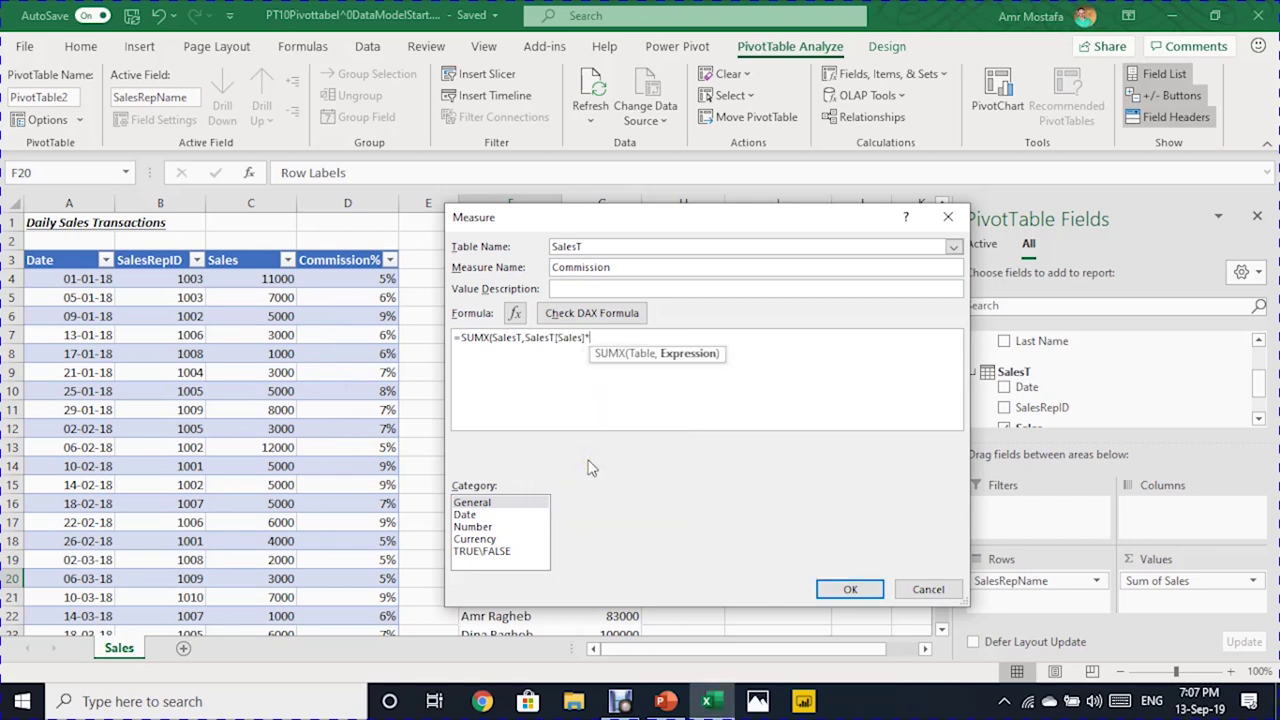
{"action": "type", "text": "sa"}
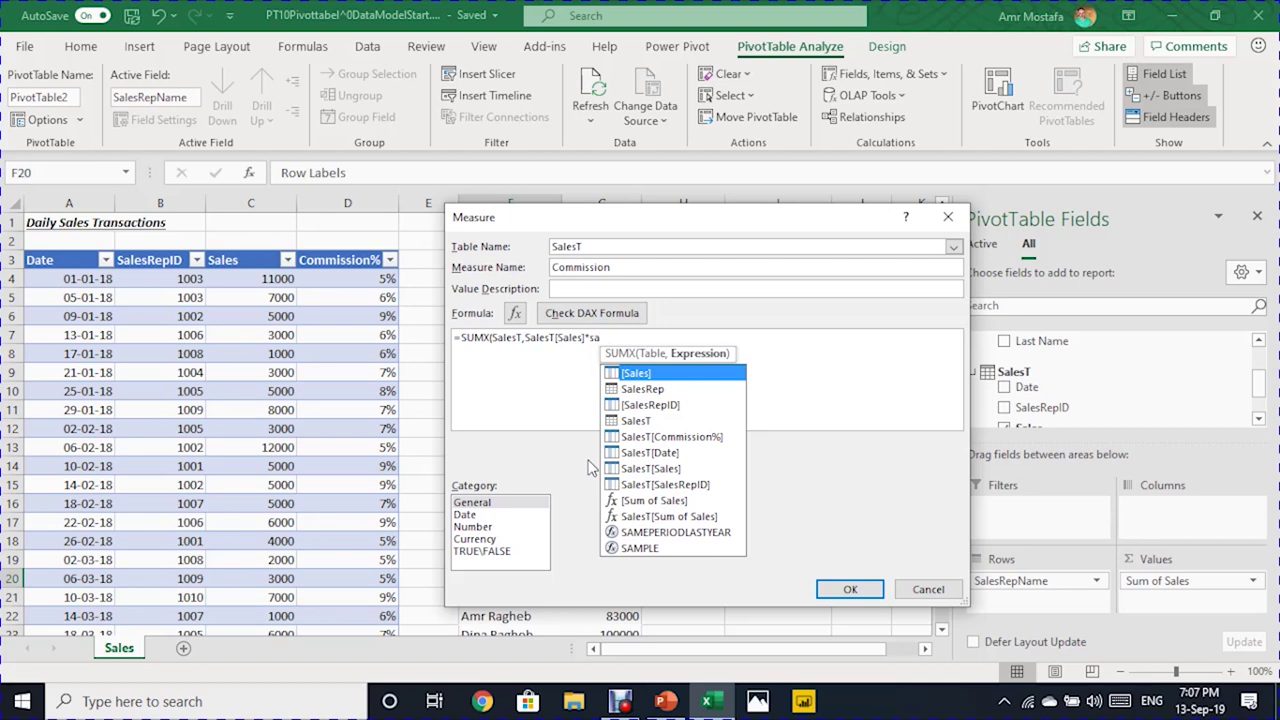
{"action": "type", "text": "le"}
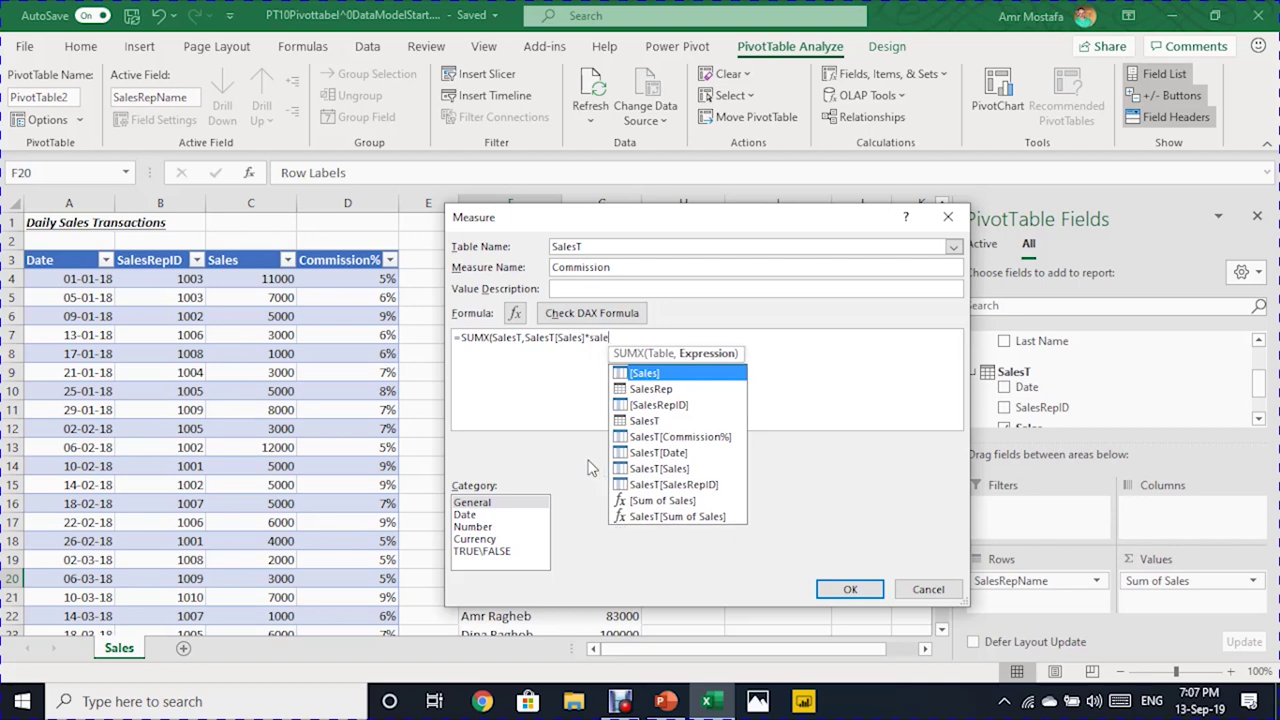
{"action": "double_click", "coordinate": [678, 437]}
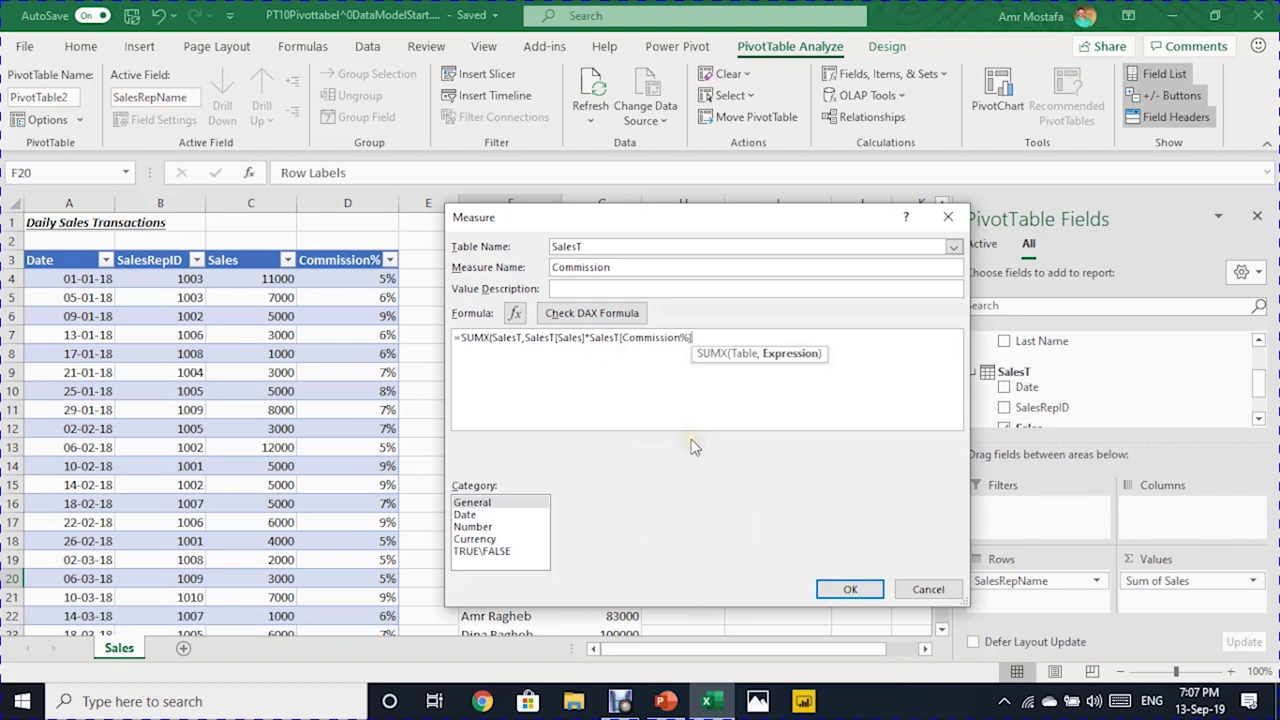
{"action": "type", "text": ")"}
{"action": "left_click", "coordinate": [678, 449]}
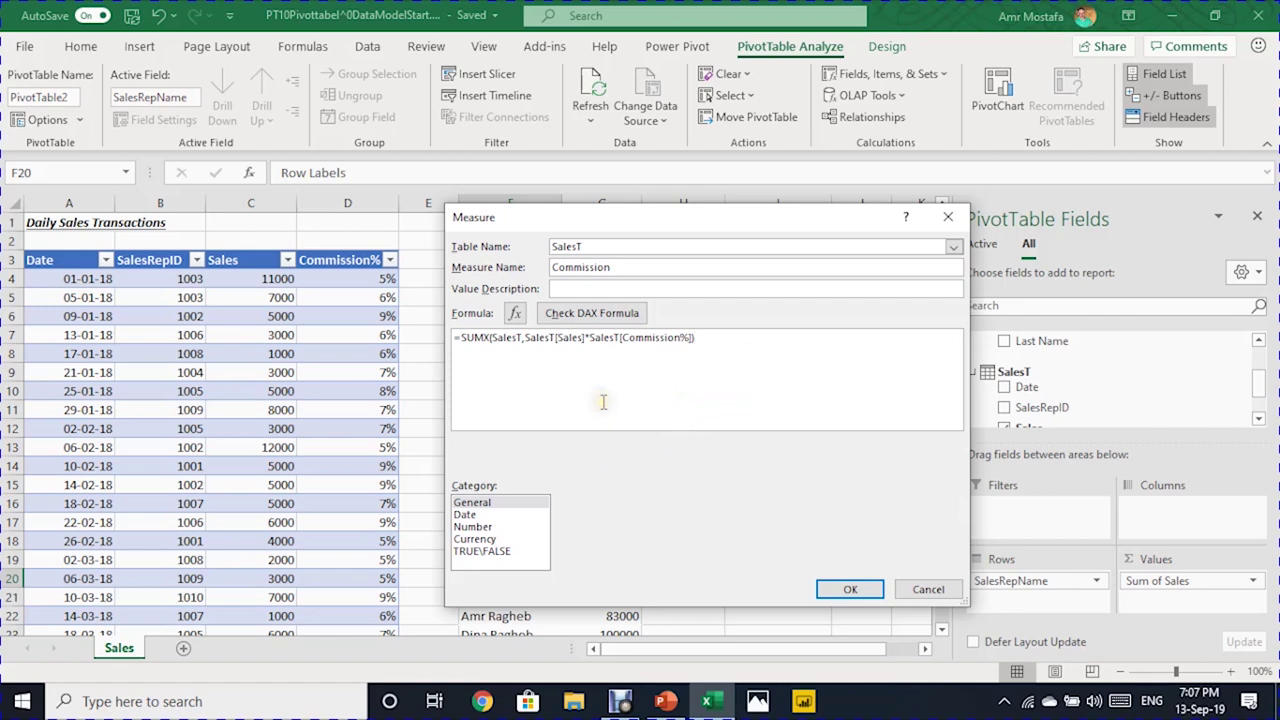
{"action": "left_click", "coordinate": [580, 314]}
{"action": "left_click", "coordinate": [580, 314]}
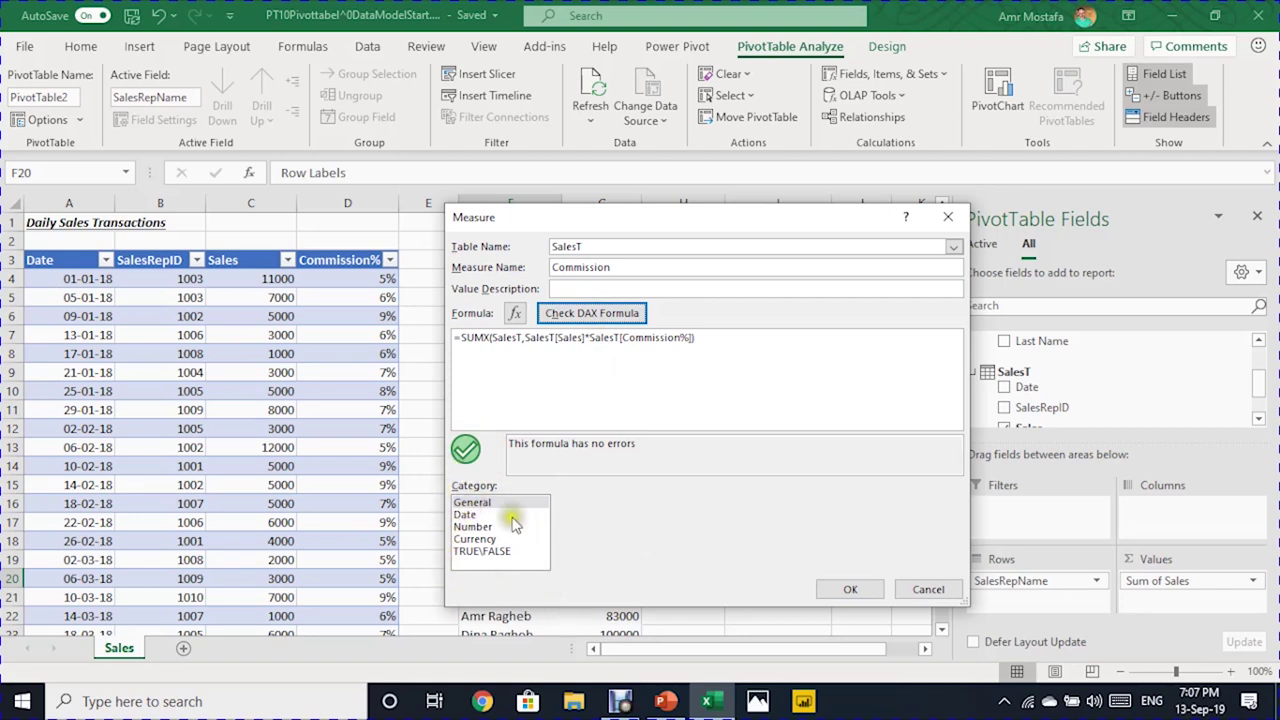
Set the Commission measure's format category to Currency with the $ symbol and create the measure
{"action": "left_click", "coordinate": [474, 567]}
{"action": "left_click", "coordinate": [474, 539]}
{"action": "left_click", "coordinate": [762, 505]}
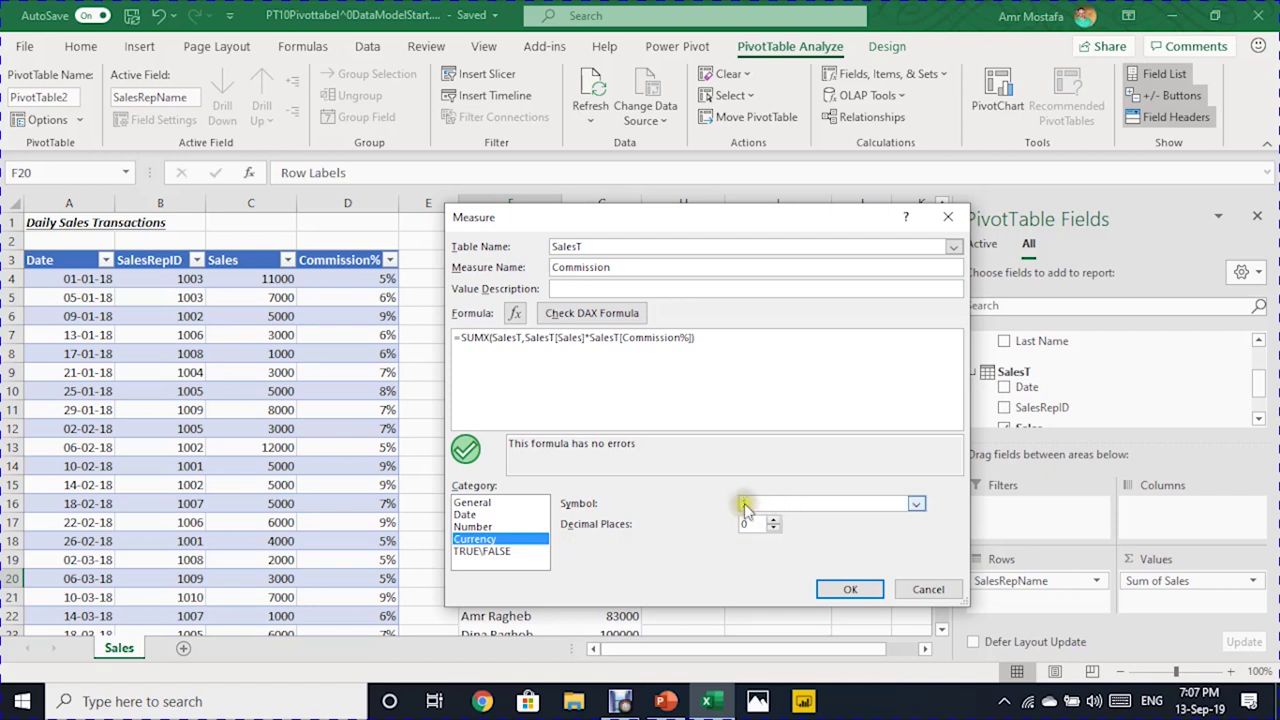
{"action": "left_click", "coordinate": [830, 502]}
{"action": "left_click", "coordinate": [916, 503]}
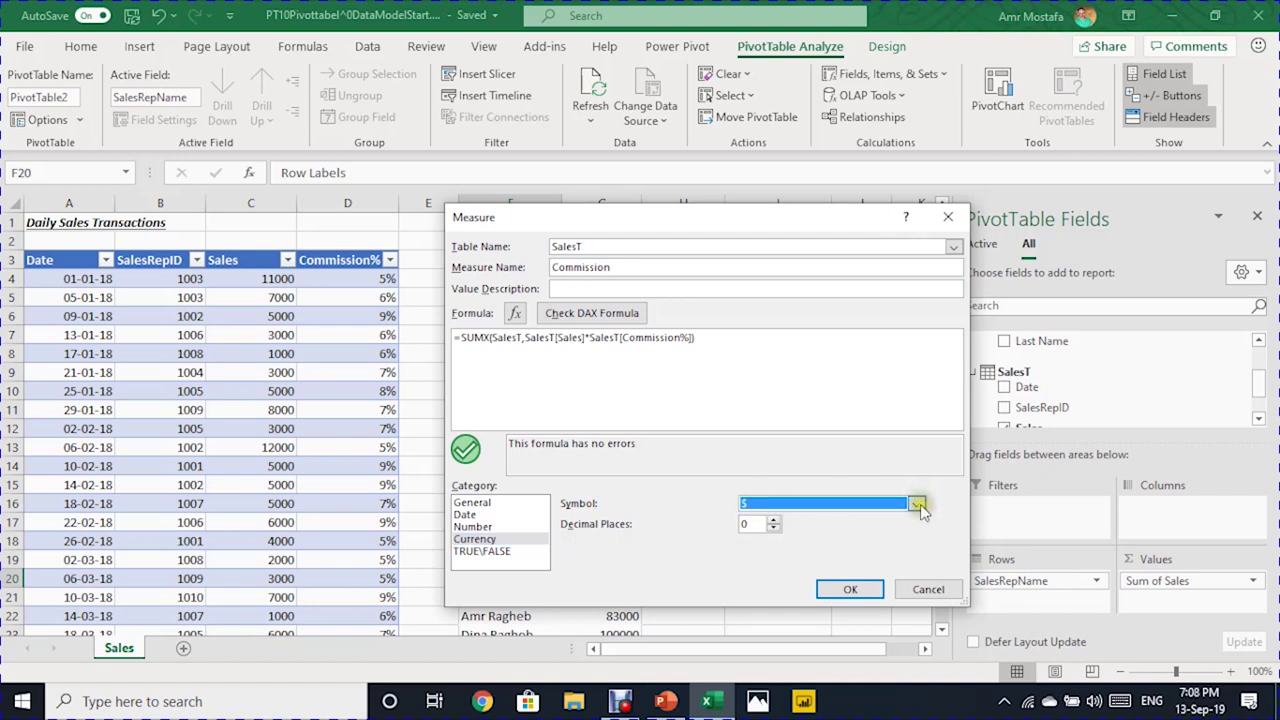
{"action": "left_click", "coordinate": [918, 505]}
{"action": "left_click", "coordinate": [695, 520]}
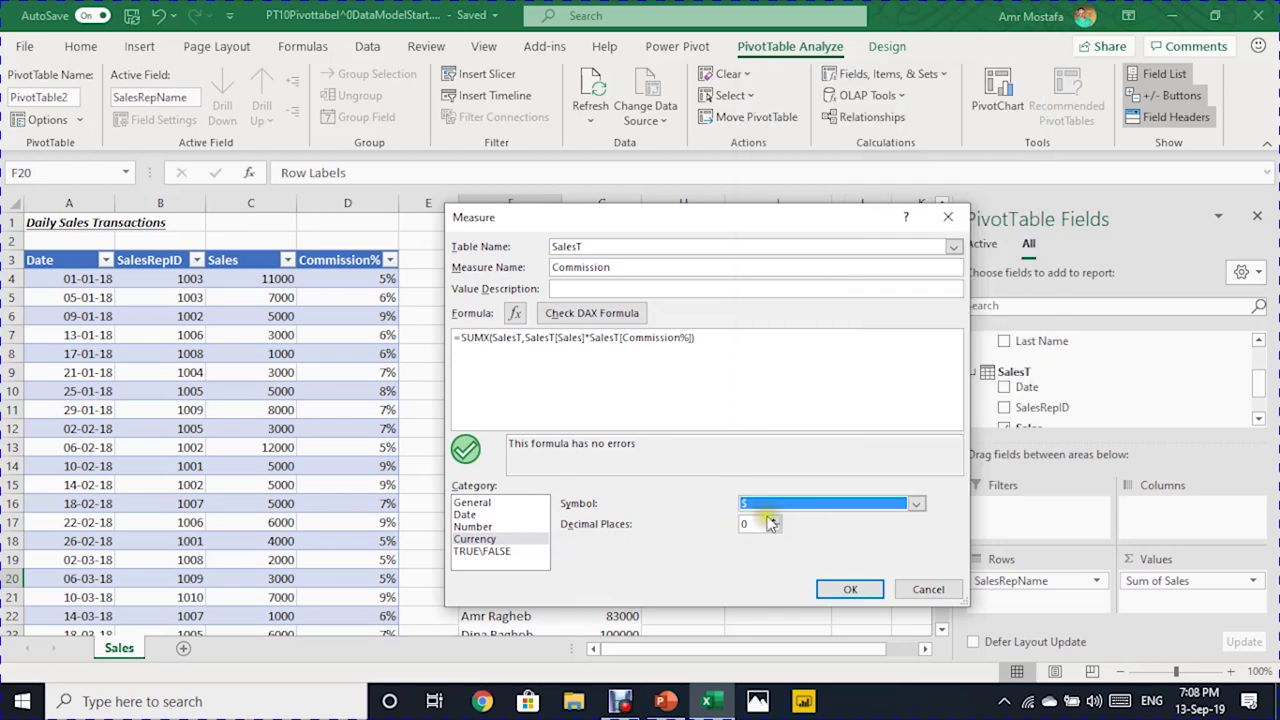
{"action": "left_click", "coordinate": [864, 590]}
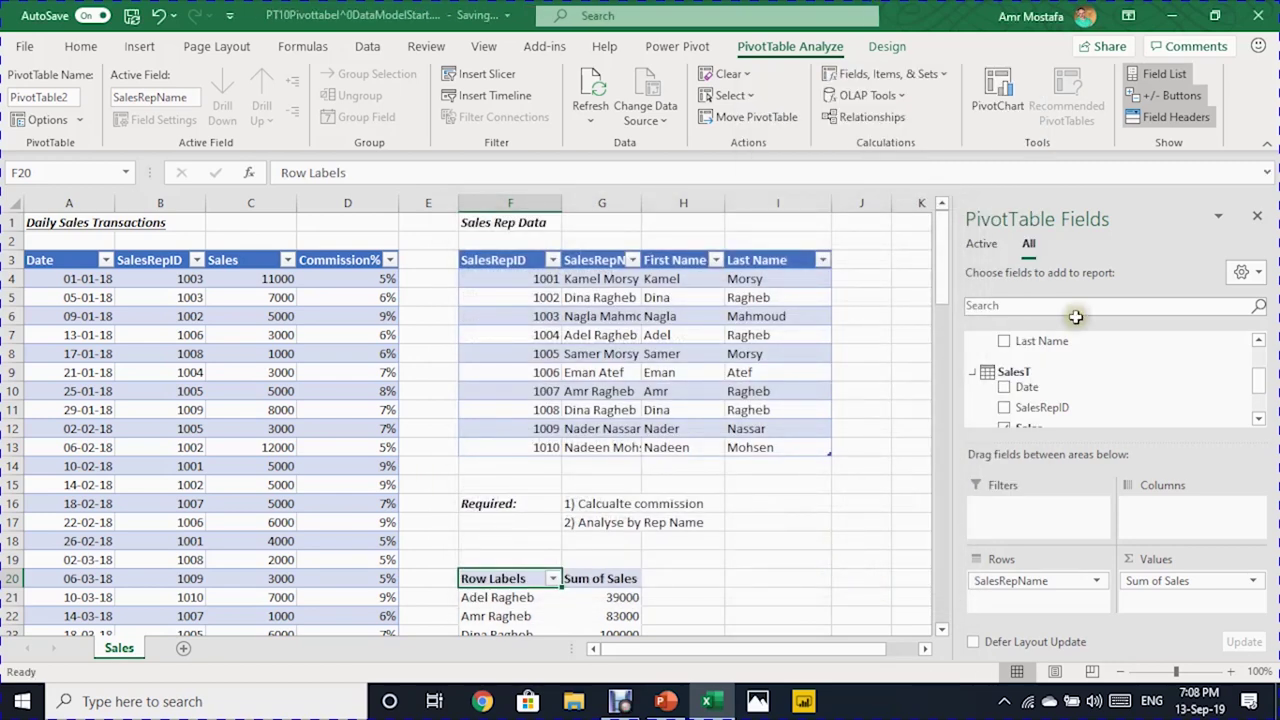
Add the Commission measure from the SalesT table to the values area of the PivotTable by sales rep name
{"action": "scroll", "coordinate": [1085, 387], "scroll_direction": "down", "scroll_amount": 1}
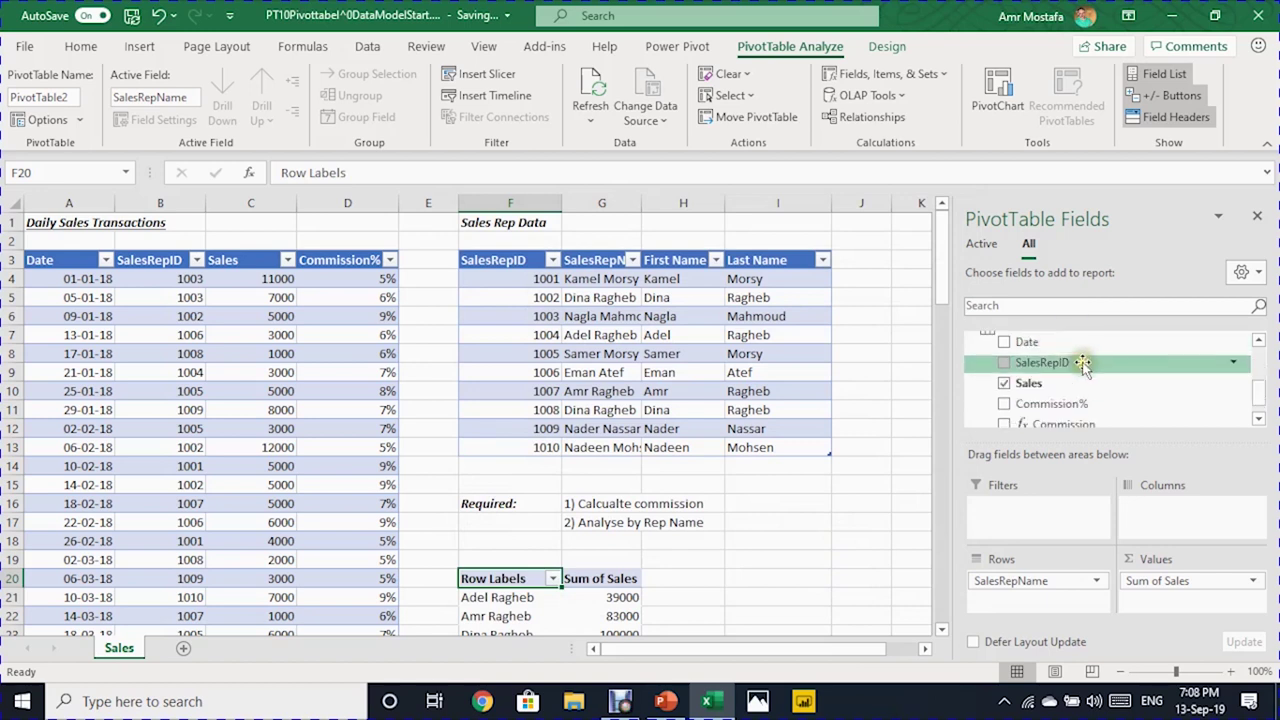
{"action": "scroll", "coordinate": [1072, 362], "scroll_direction": "down", "scroll_amount": 1}
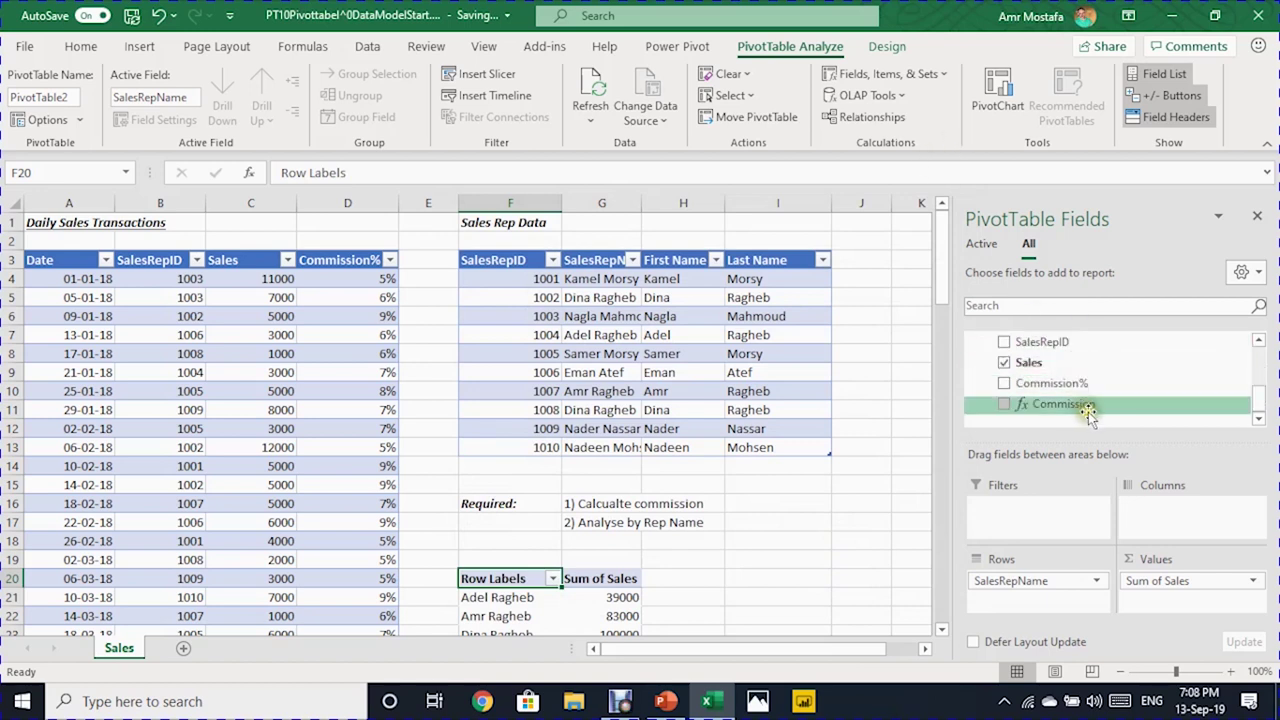
{"action": "left_click_drag", "start_coordinate": [1037, 421], "coordinate": [1027, 414]}
{"action": "left_click_drag", "start_coordinate": [1075, 406], "coordinate": [1232, 596]}
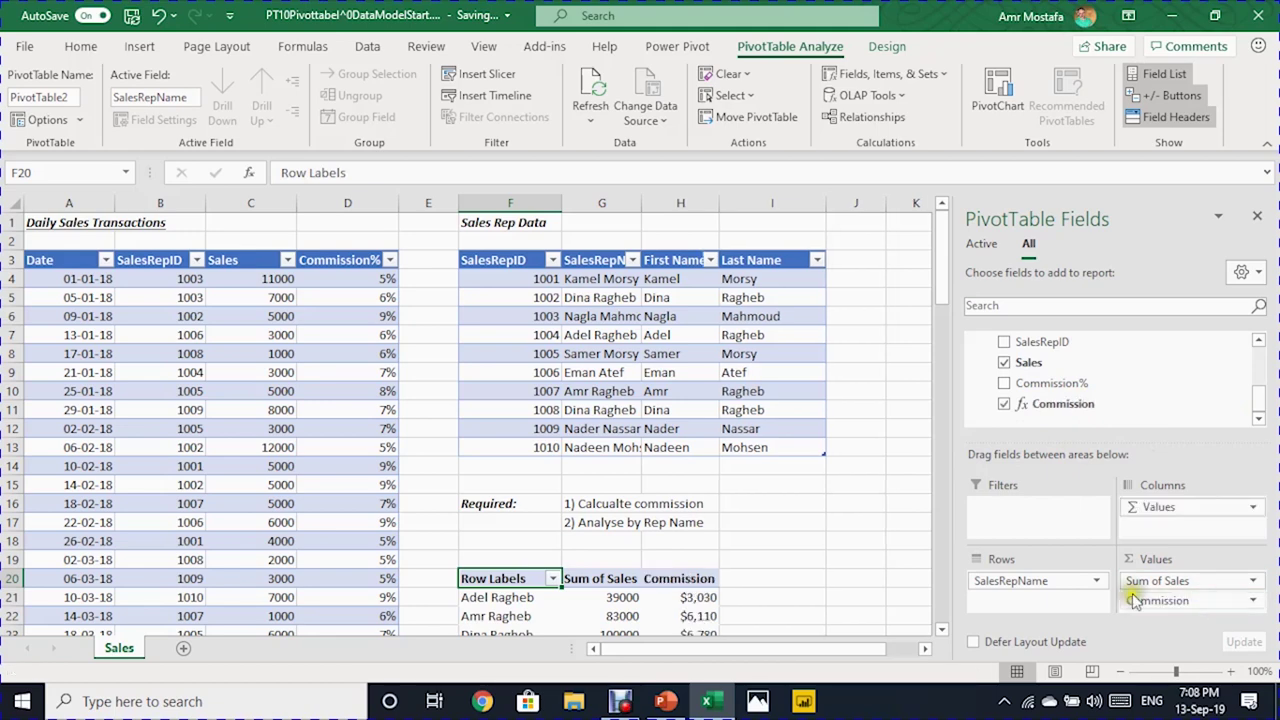
Insert a second PivotTable based on the workbook's Data Model at cell F33 of the Sales worksheet
{"action": "scroll", "coordinate": [695, 568], "scroll_direction": "down", "scroll_amount": 1}
{"action": "scroll", "coordinate": [695, 568], "scroll_direction": "down", "scroll_amount": 2}
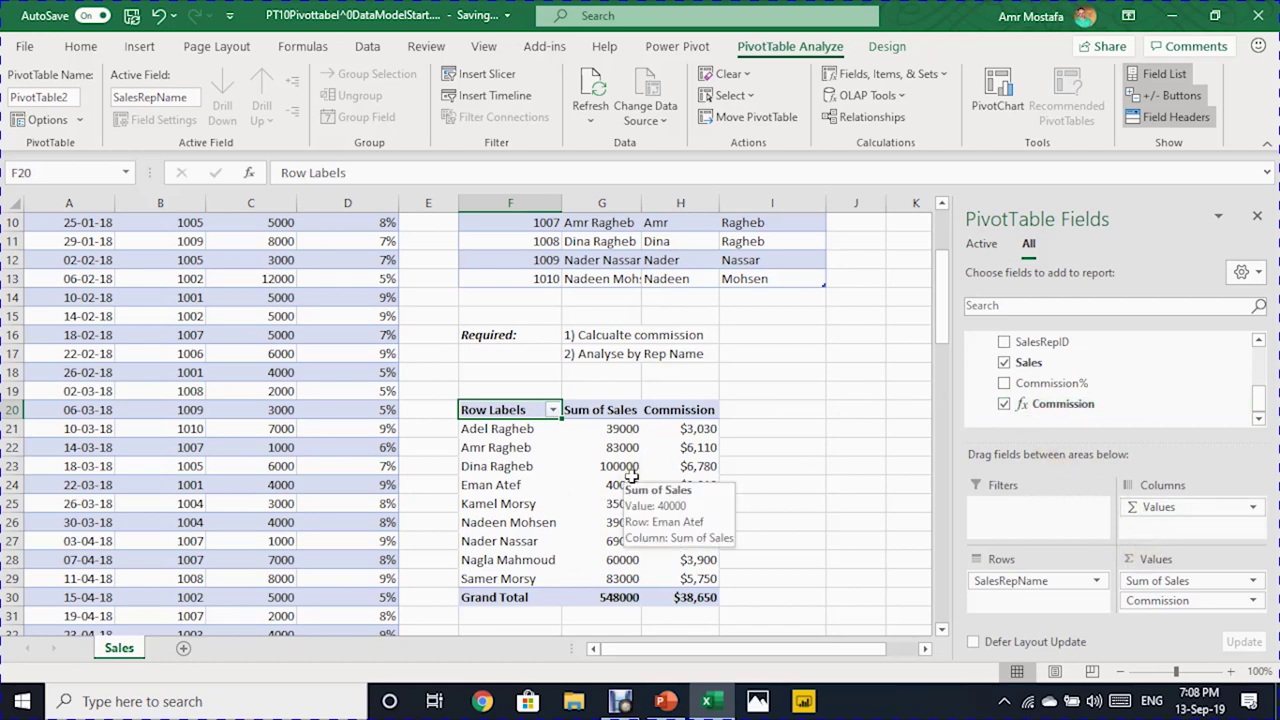
{"action": "scroll", "coordinate": [630, 478], "scroll_direction": "down", "scroll_amount": 1}
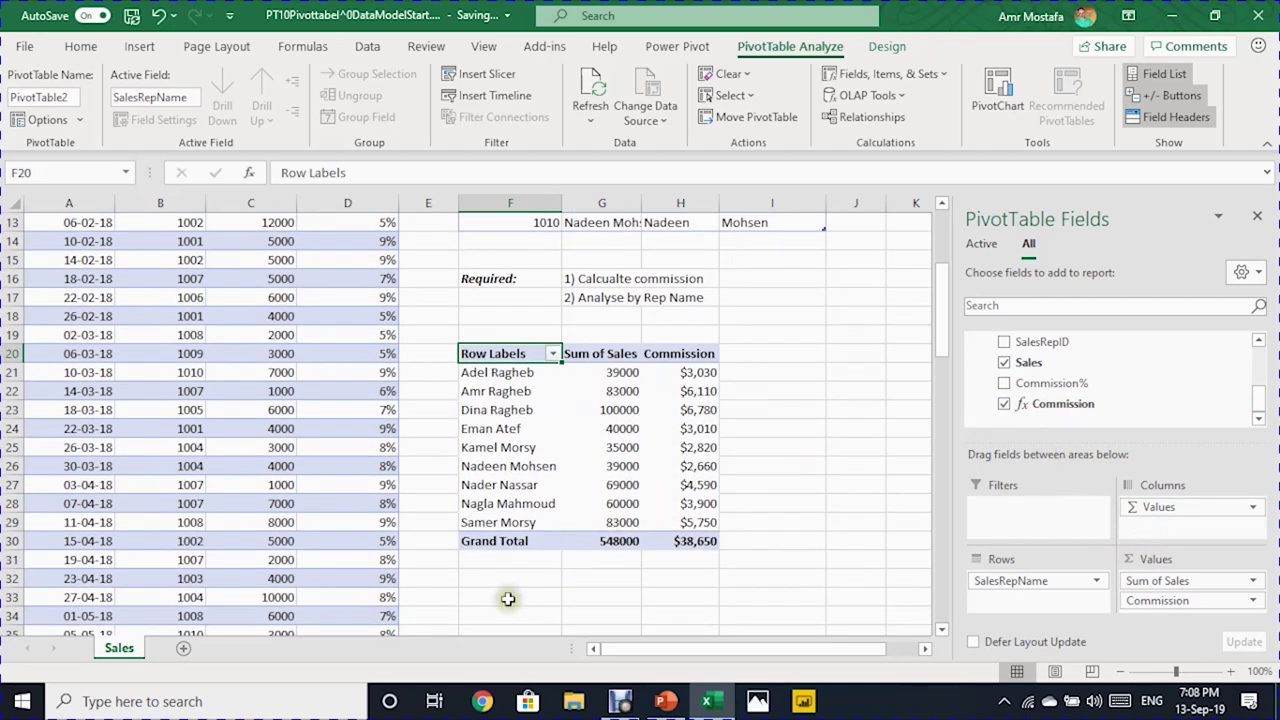
{"action": "left_click", "coordinate": [509, 597]}
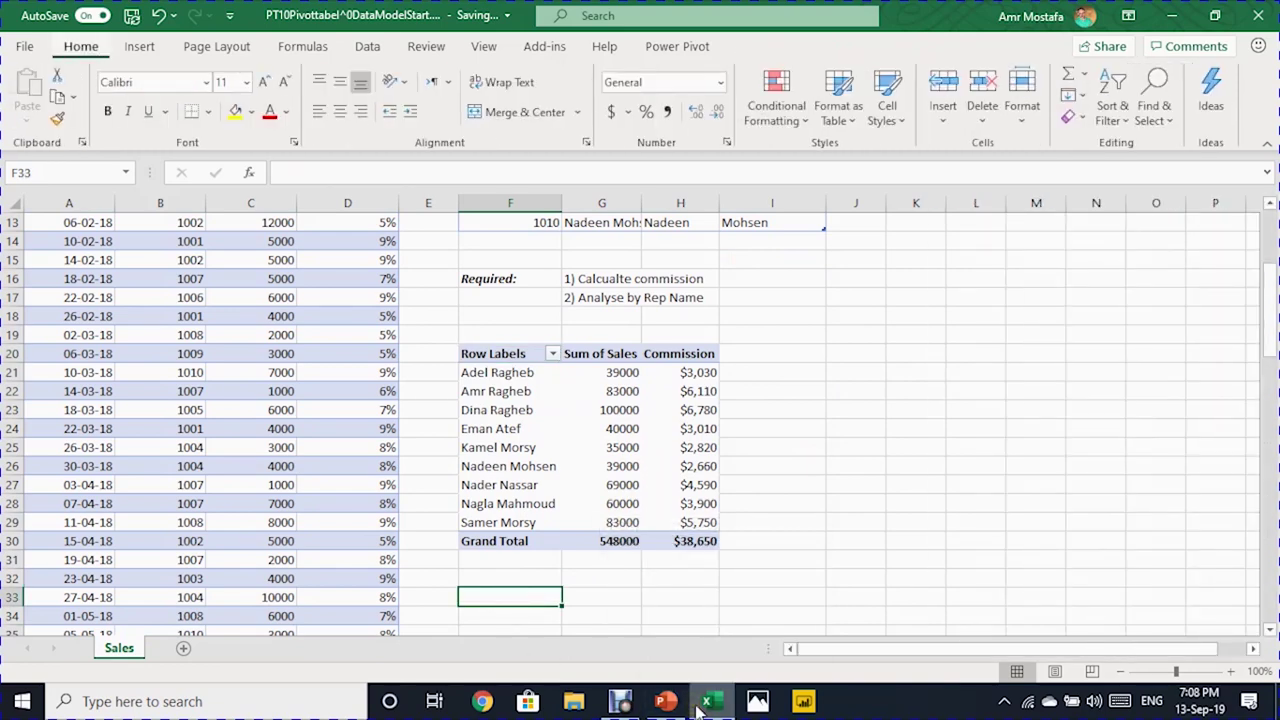
{"action": "key", "text": "alt+n"}
{"action": "key", "text": "v"}
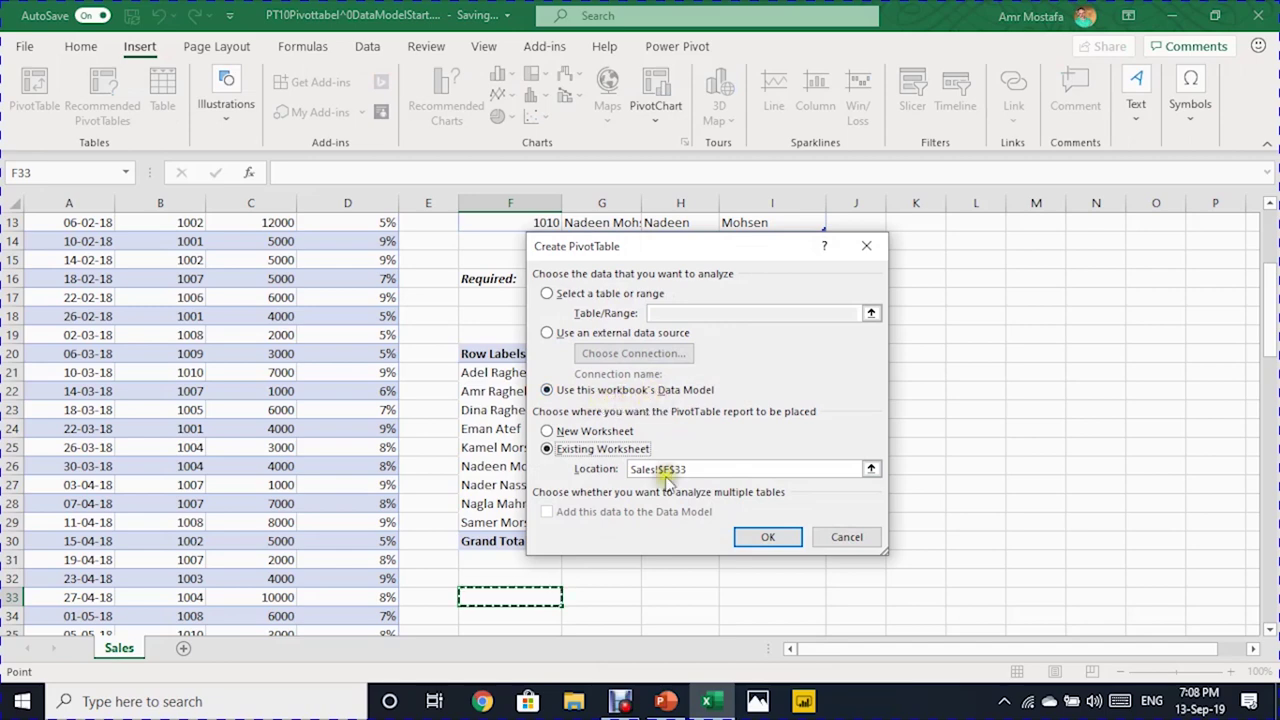
{"action": "left_click", "coordinate": [764, 539]}
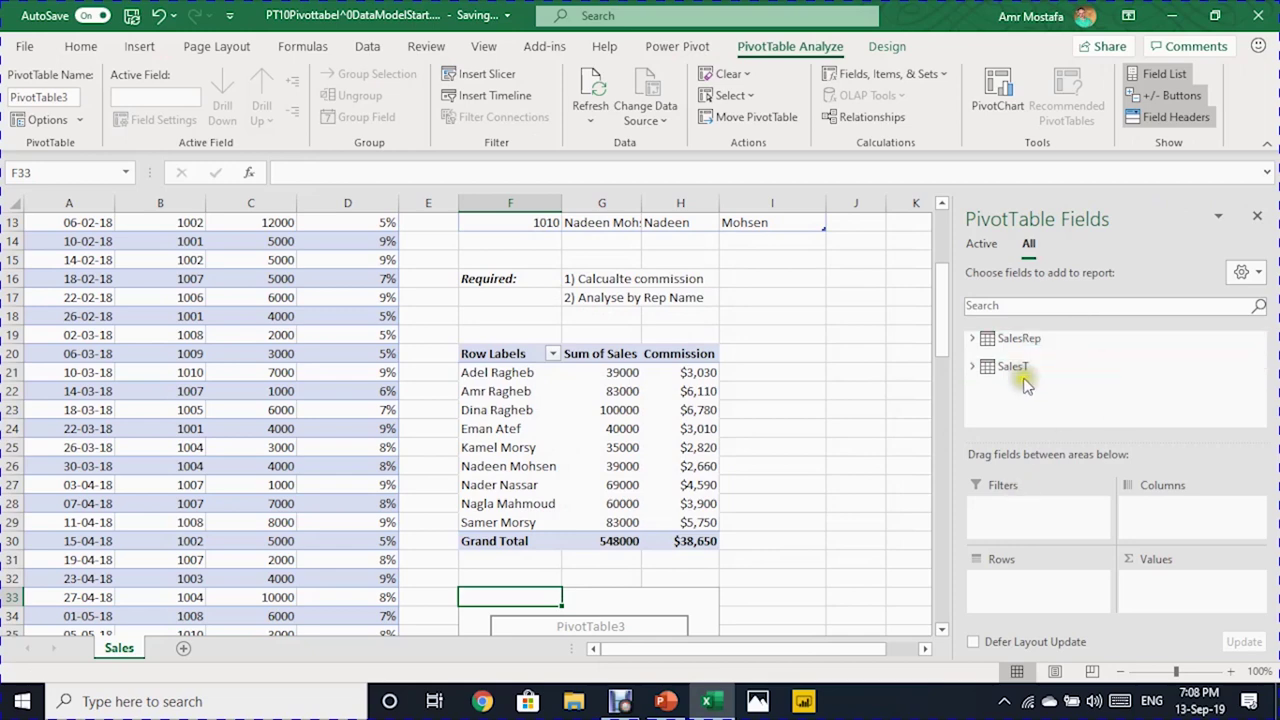
Build the new PivotTable from the SalesT table with the Commission measure as values and Date as rows
{"action": "left_click", "coordinate": [981, 368]}
{"action": "scroll", "coordinate": [1086, 398], "scroll_direction": "down", "scroll_amount": 1}
{"action": "left_click_drag", "start_coordinate": [1086, 403], "coordinate": [1188, 615]}
{"action": "scroll", "coordinate": [808, 577], "scroll_direction": "down", "scroll_amount": 1}
{"action": "left_click", "coordinate": [512, 562]}
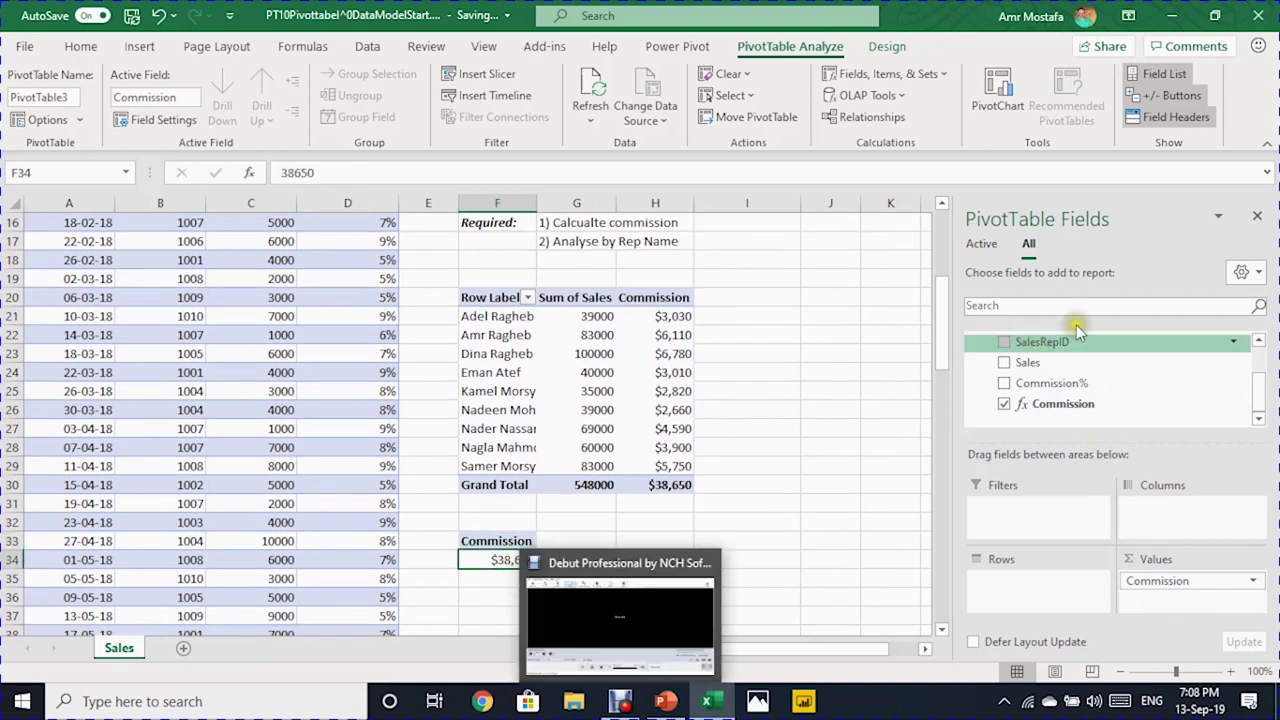
{"action": "scroll", "coordinate": [1066, 402], "scroll_direction": "up", "scroll_amount": 2}
{"action": "left_click_drag", "start_coordinate": [1050, 381], "coordinate": [1008, 585]}
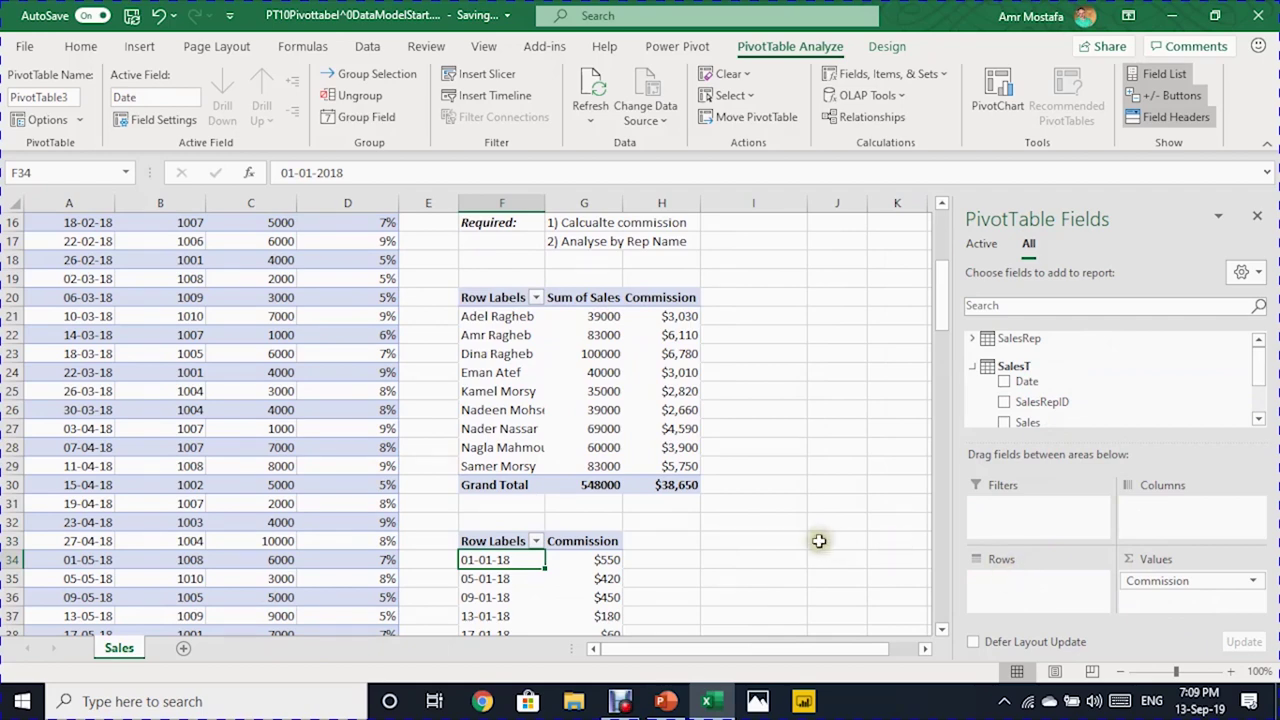
Group the dates in the new PivotTable's rows by month and review the monthly commission values
{"action": "scroll", "coordinate": [818, 541], "scroll_direction": "down", "scroll_amount": 2}
{"action": "left_click", "coordinate": [474, 465]}
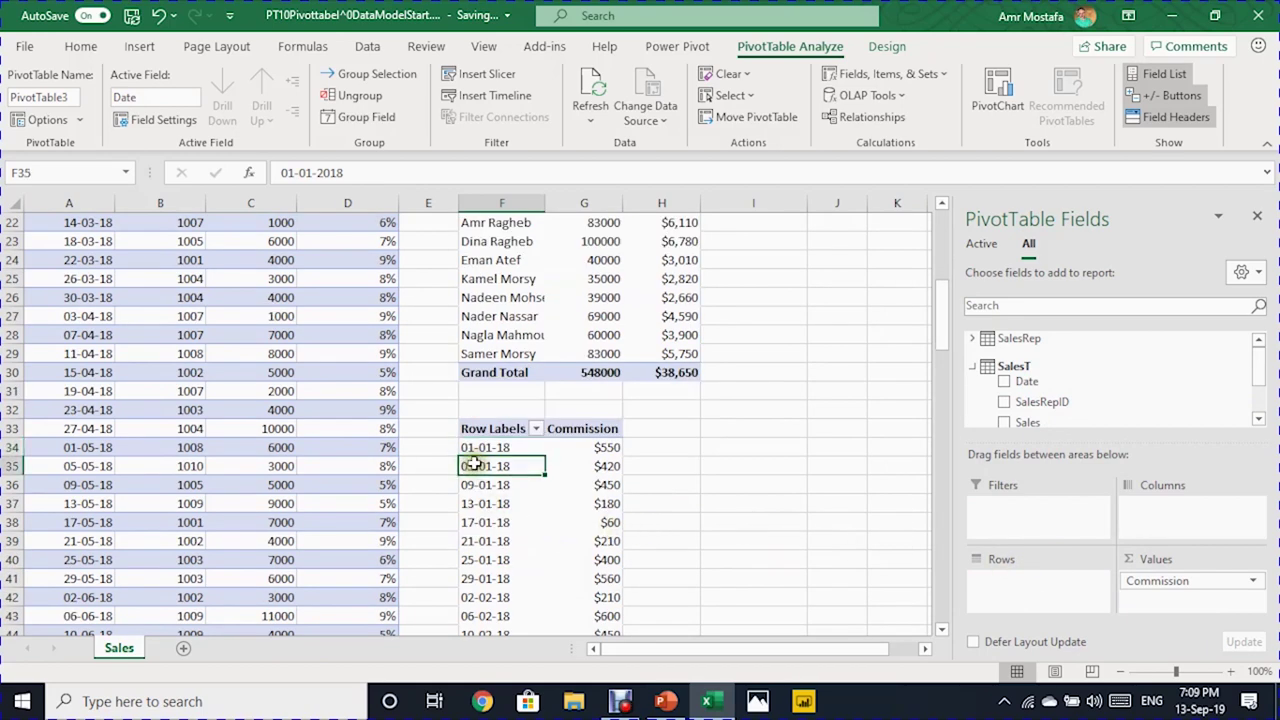
{"action": "right_click", "coordinate": [474, 466]}
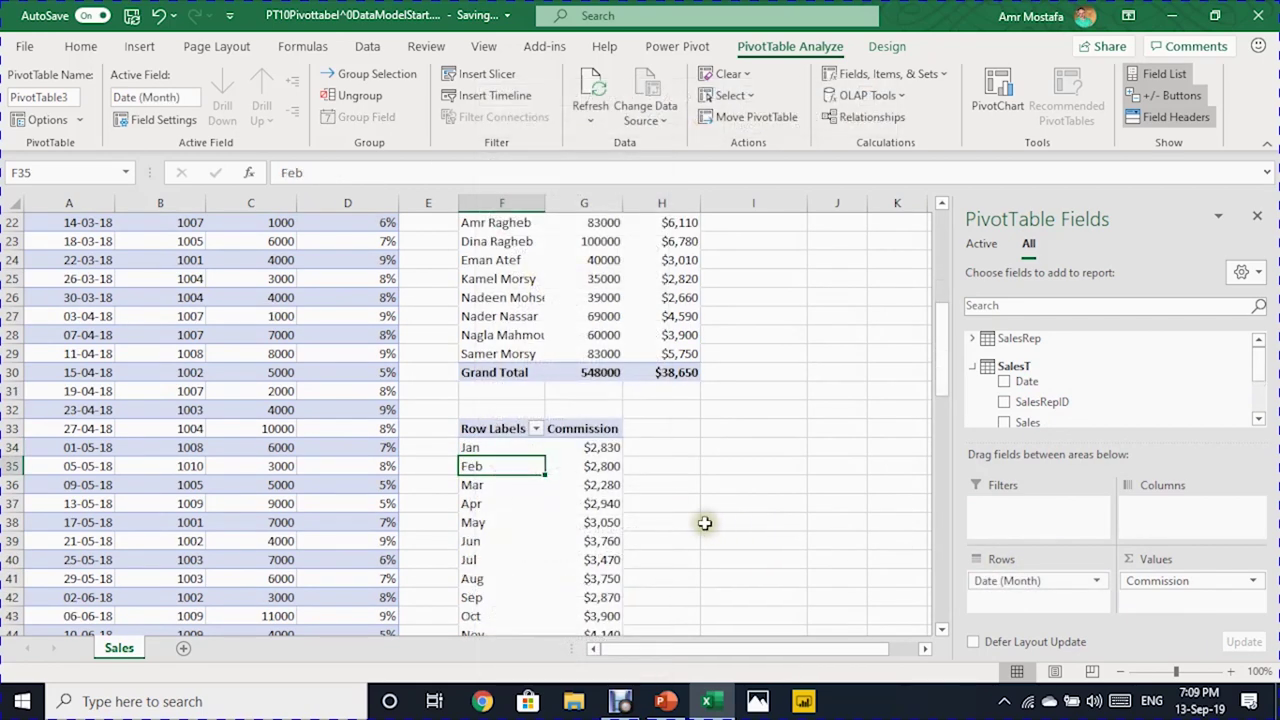
{"action": "scroll", "coordinate": [651, 498], "scroll_direction": "down", "scroll_amount": 2}
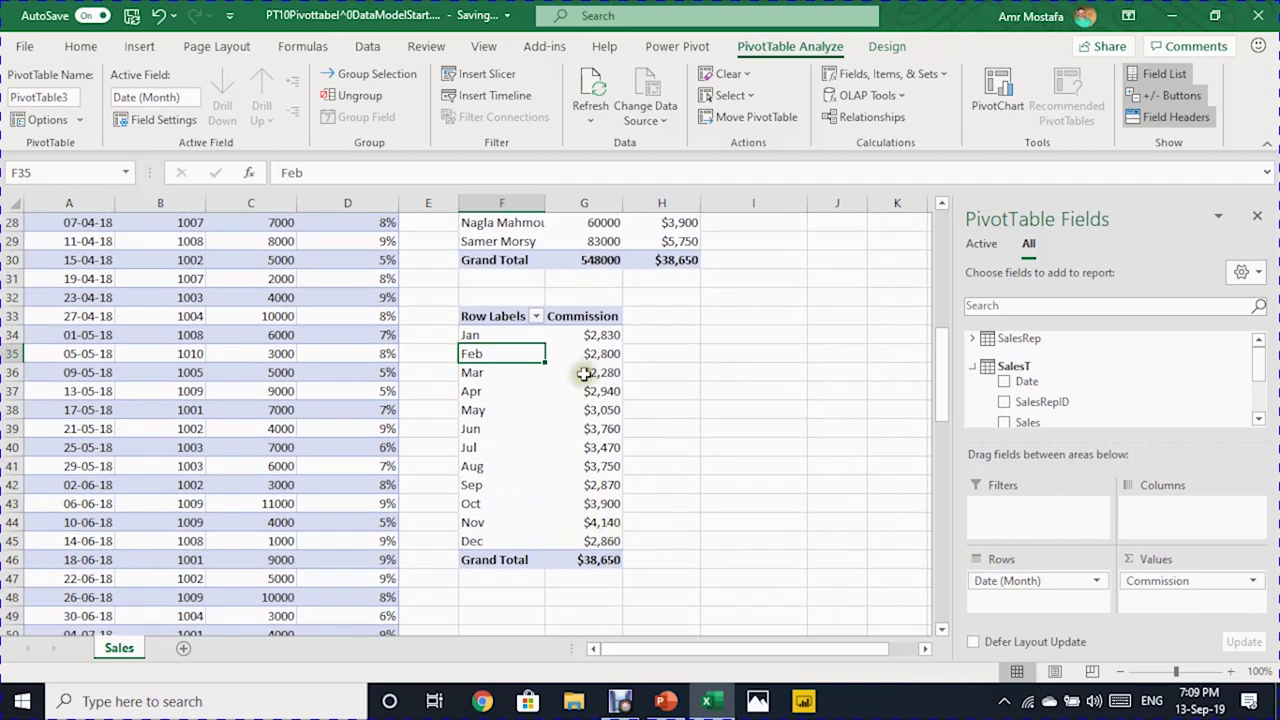
{"action": "mouse_move", "coordinate": [584, 375]}
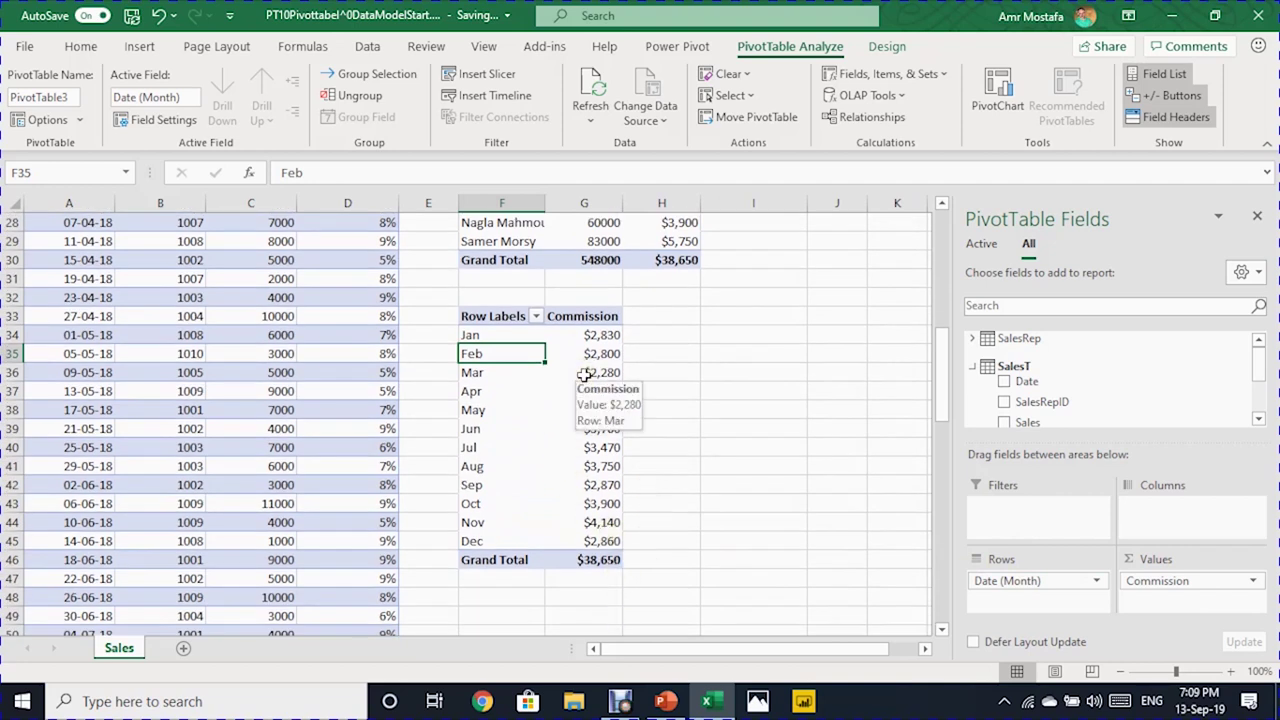
{"action": "left_click", "coordinate": [592, 354]}
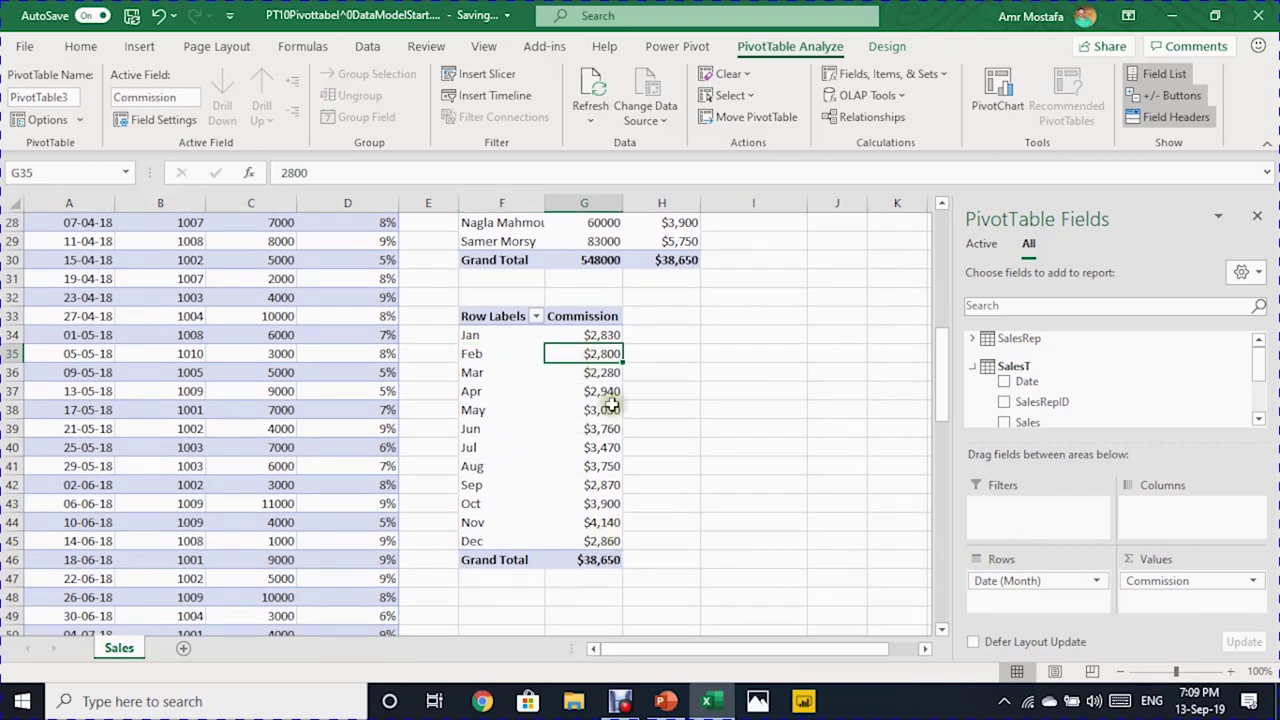
{"action": "mouse_move", "coordinate": [598, 478]}
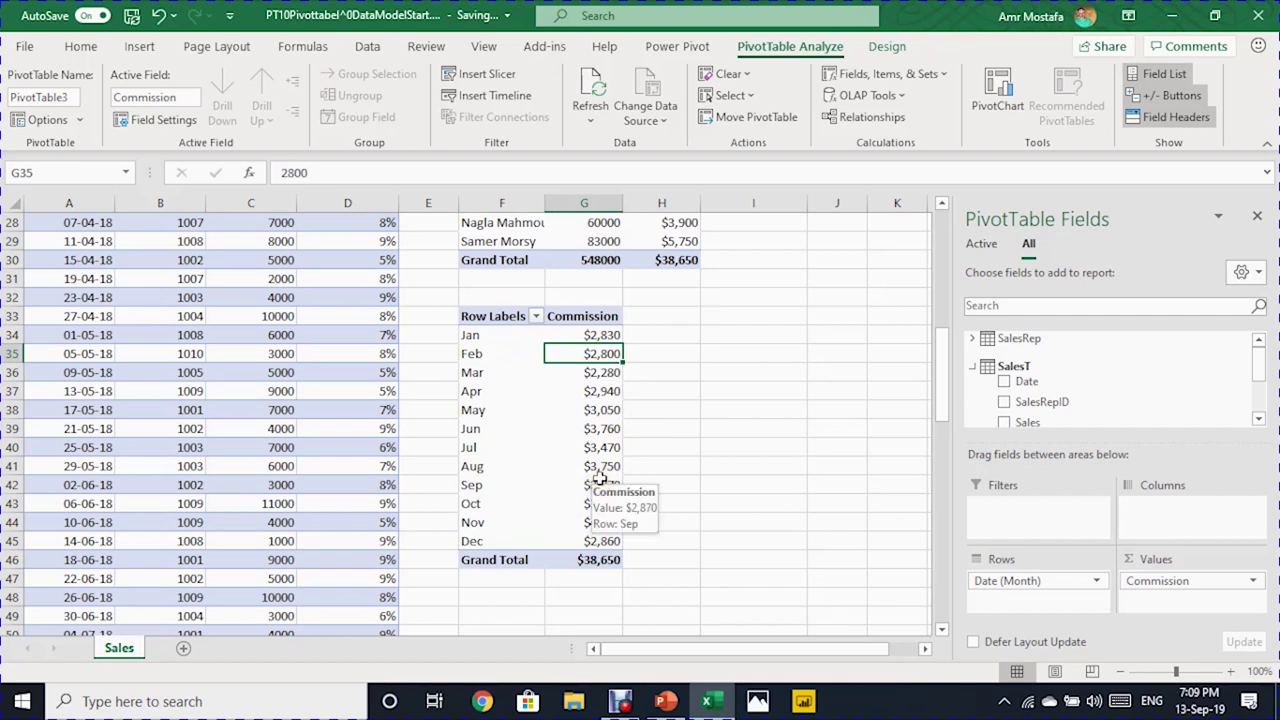